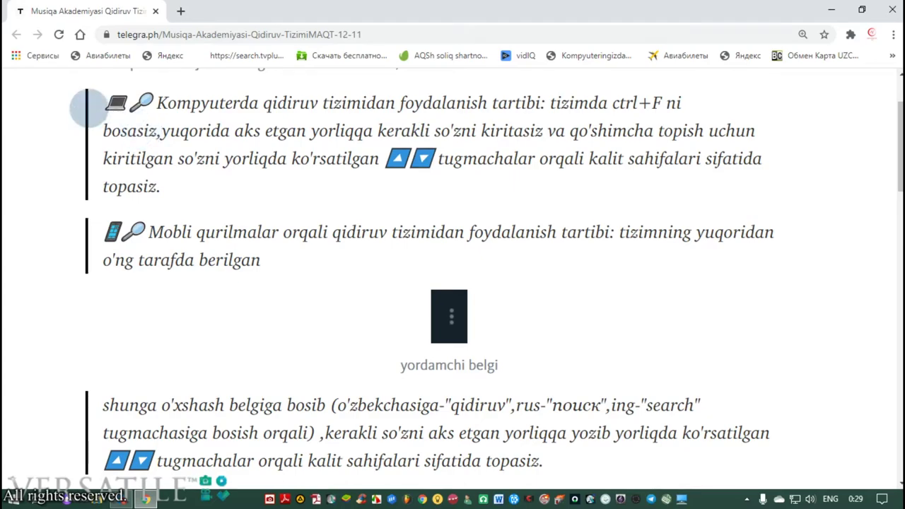
scroll(453, 279, "down", 10)
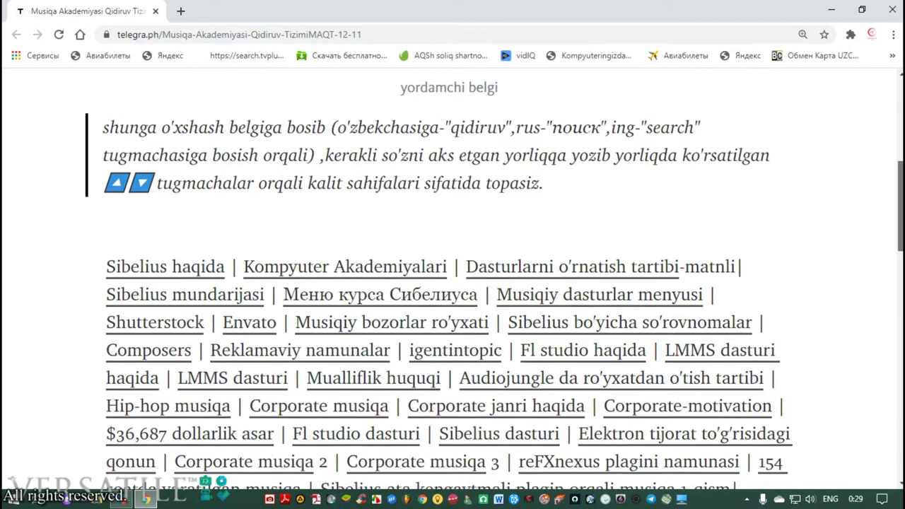
scroll(453, 278, "up", 15)
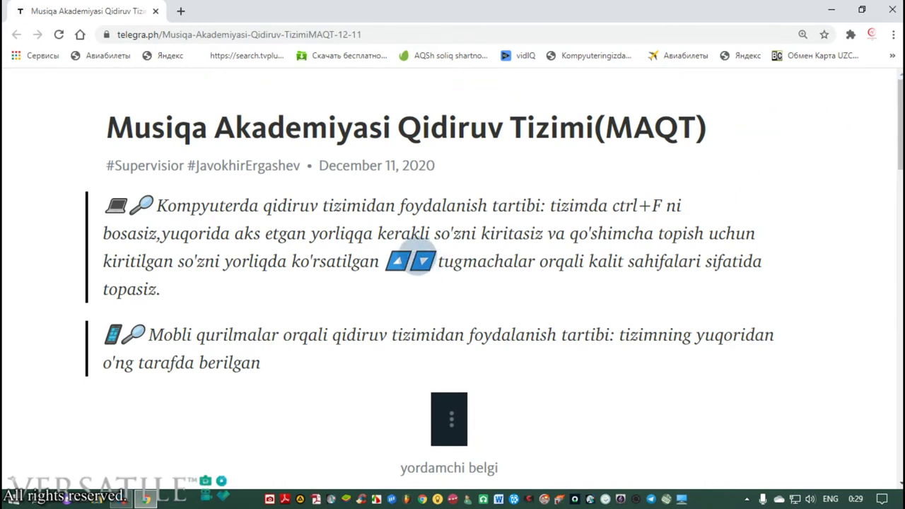
key("ctrl+f")
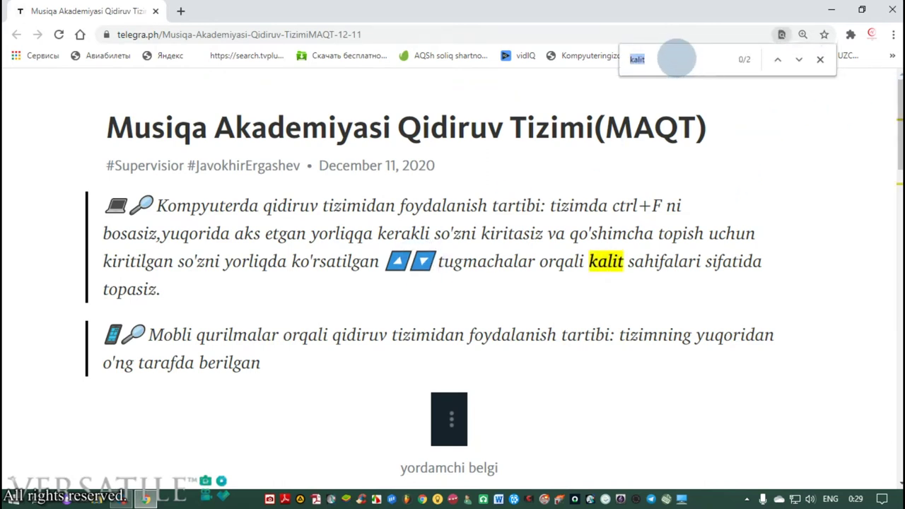
key("BackSpace")
key("BackSpace")
key("BackSpace")
key("BackSpace")
key("BackSpace")
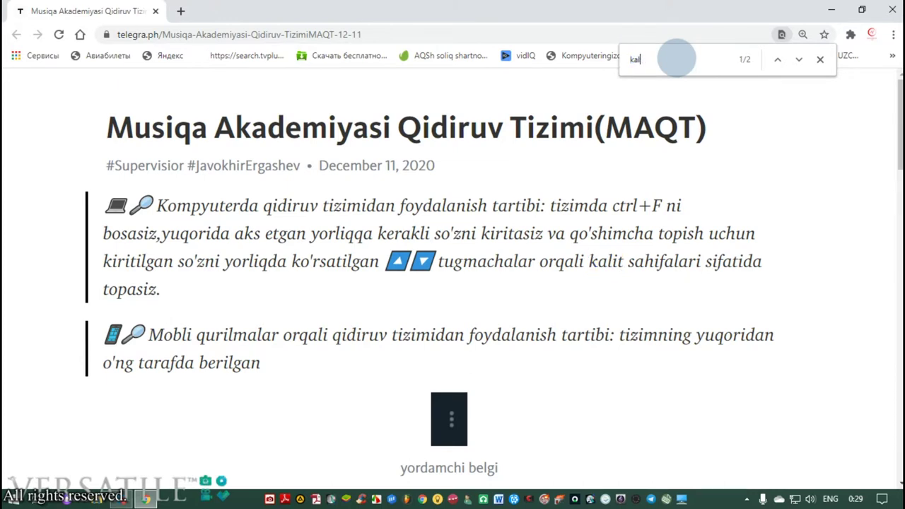
type("c")
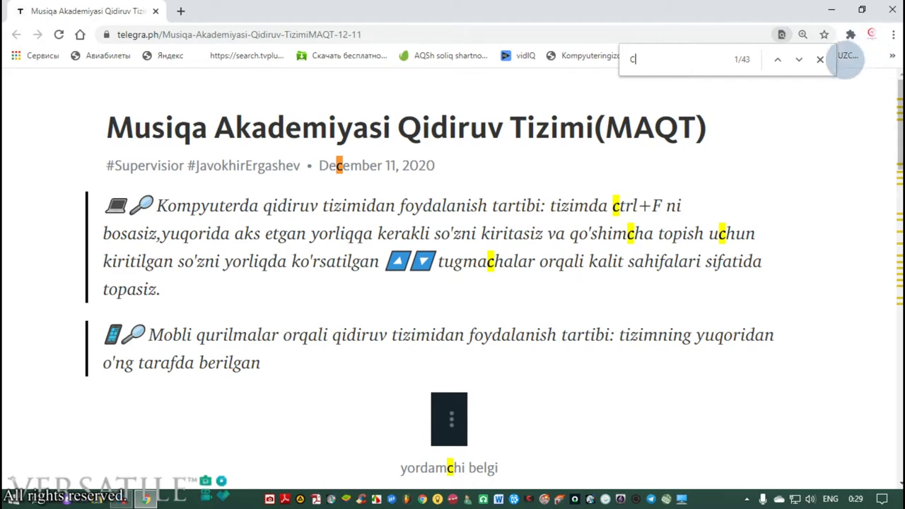
left_click(820, 59)
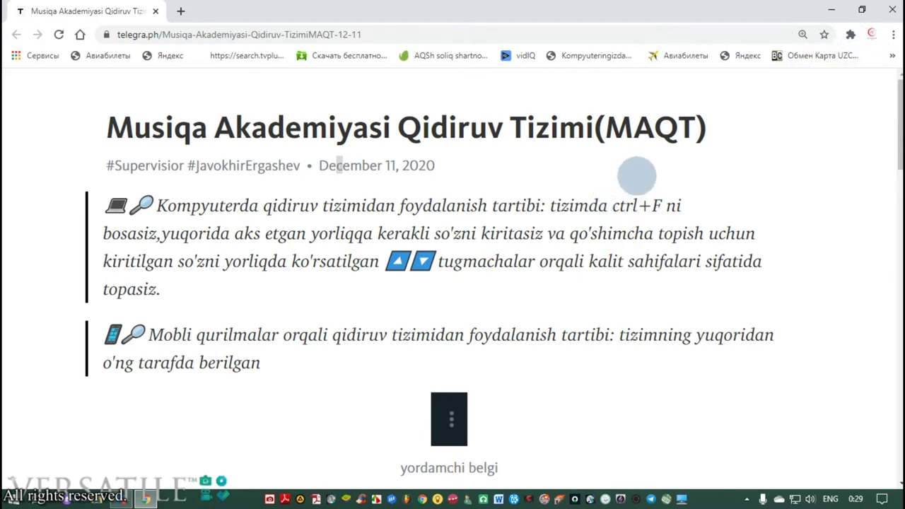
Step: Search the page text for "Crack+free" and close the search once the matching link is located
key("ctrl+f")
left_click(658, 60)
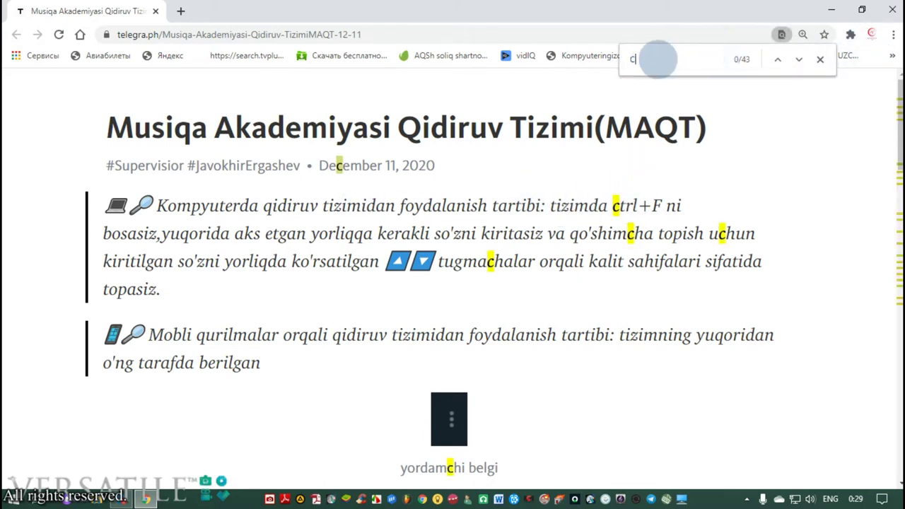
key("BackSpace")
type("Crack")
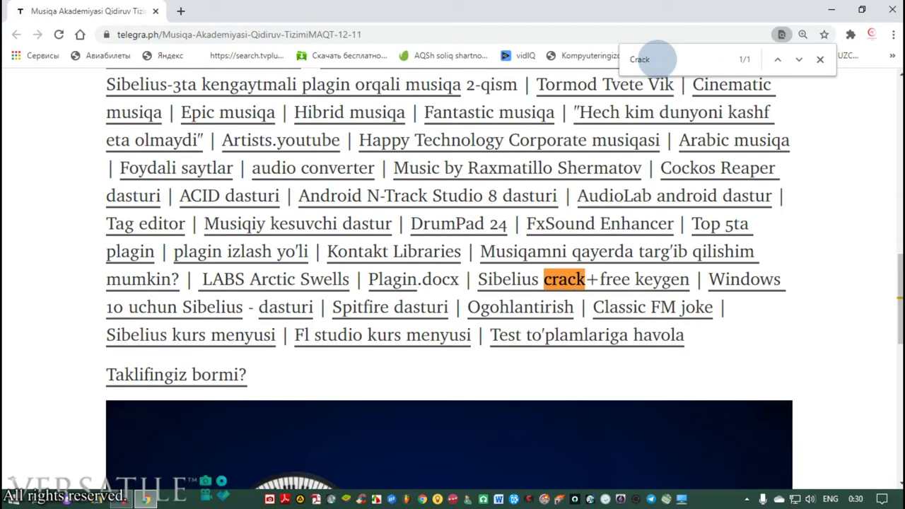
type("+free")
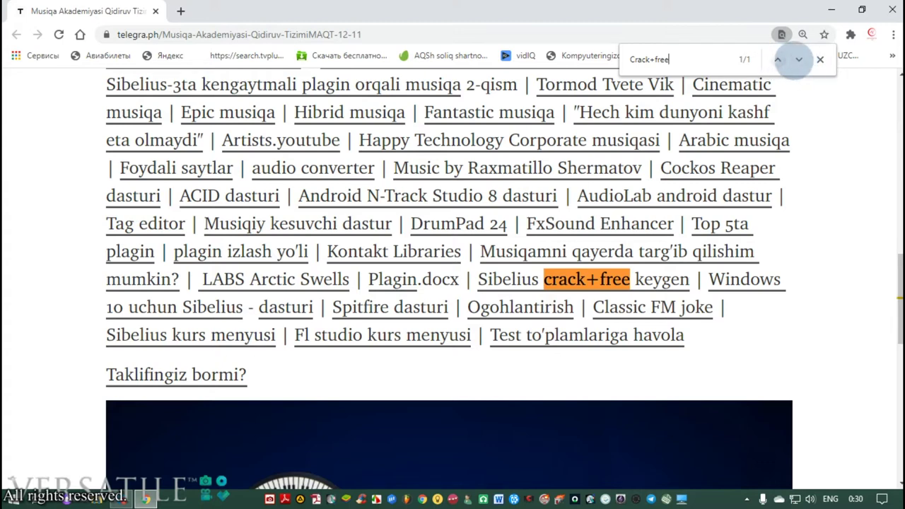
left_click(821, 59)
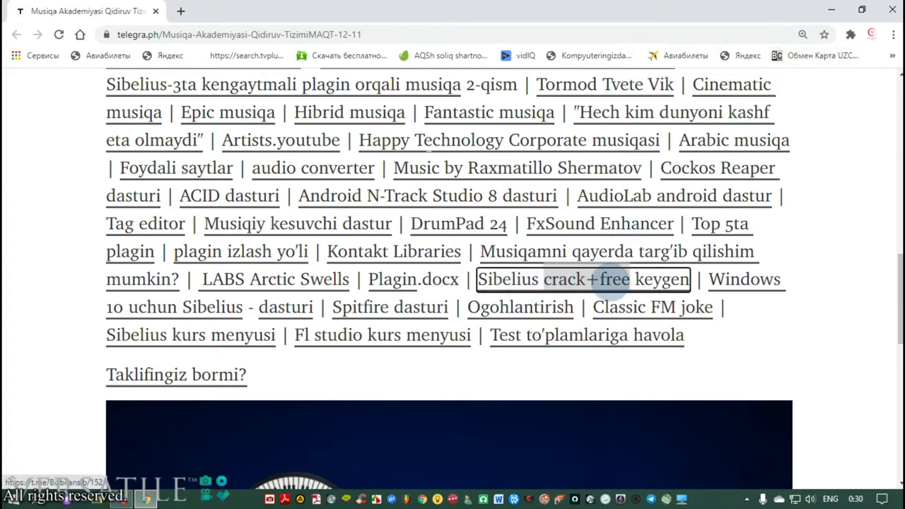
Step: Open the "Sibelius crack+free keygen" link in Telegram and read through the post down to its usage instructions
left_click(577, 281)
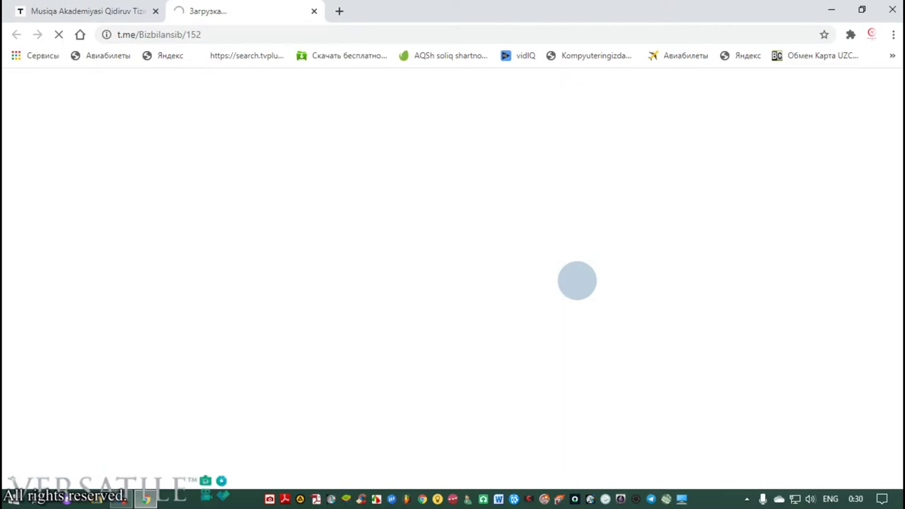
left_click(475, 144)
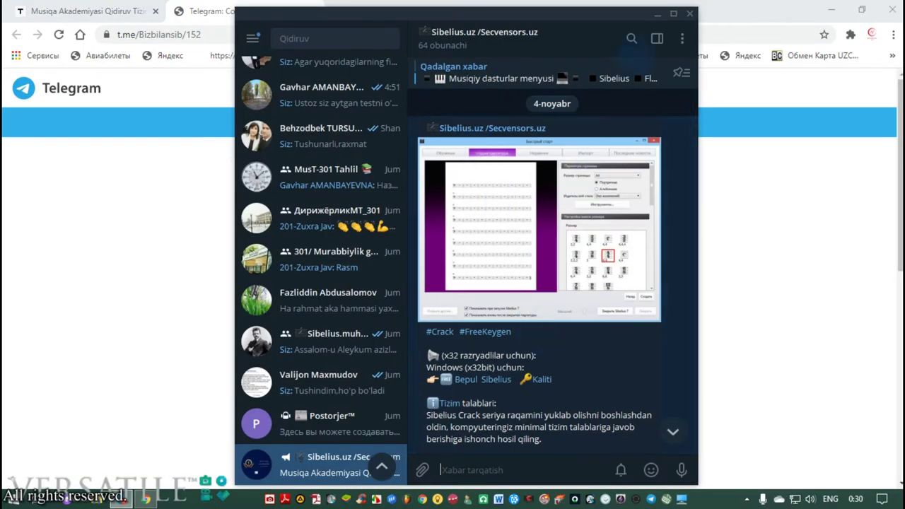
scroll(577, 338, "down", 2)
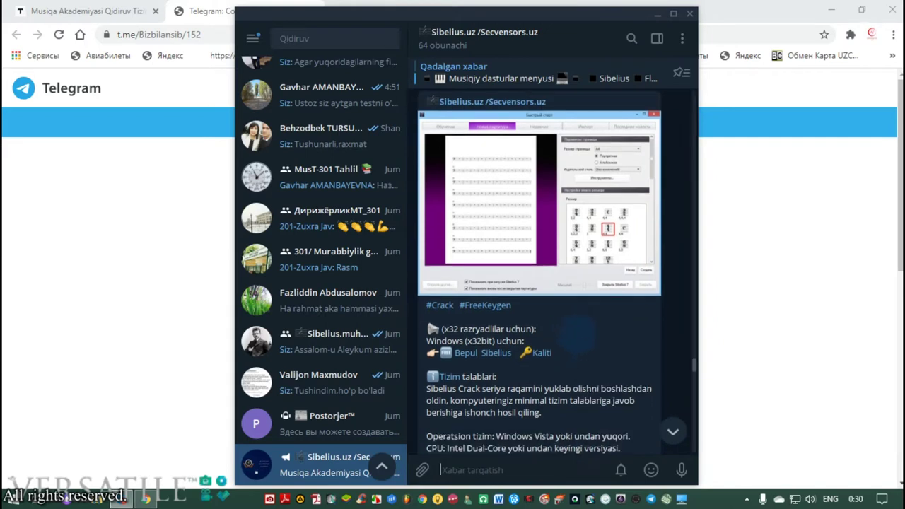
scroll(576, 338, "down", 4)
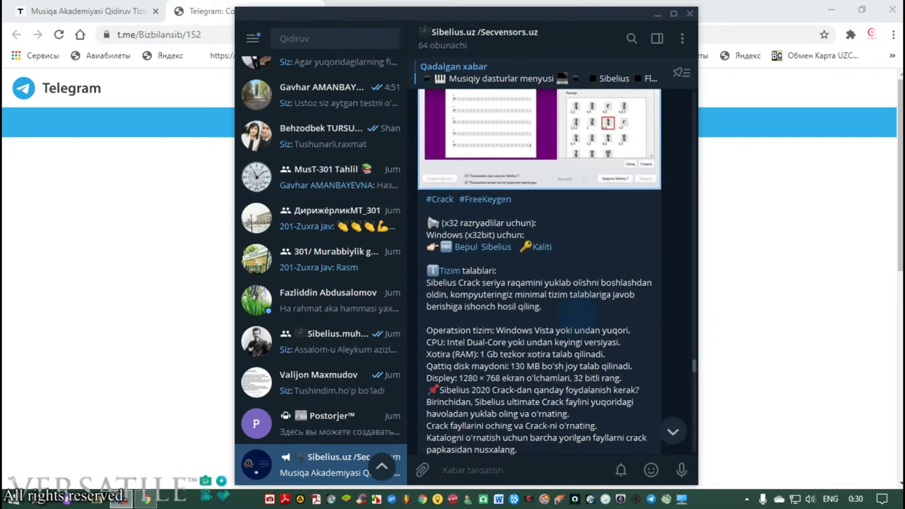
scroll(576, 339, "down", 3)
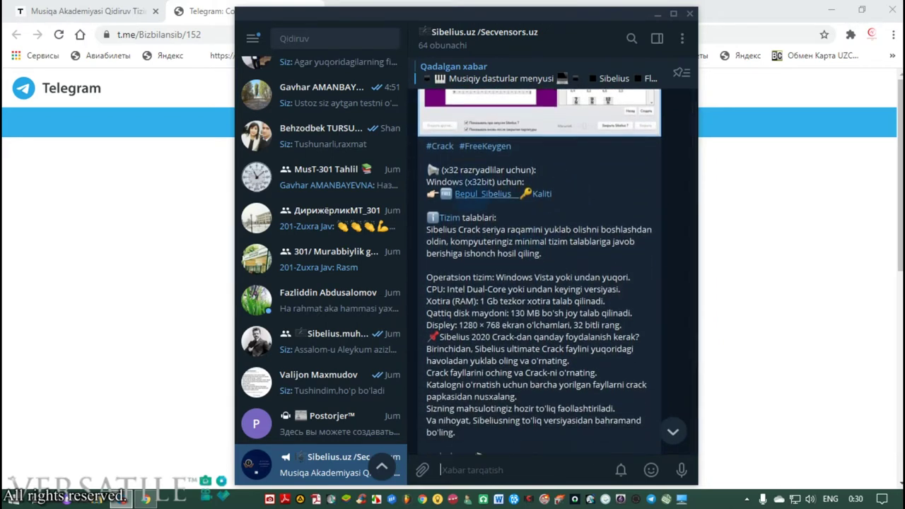
scroll(576, 339, "down", 2)
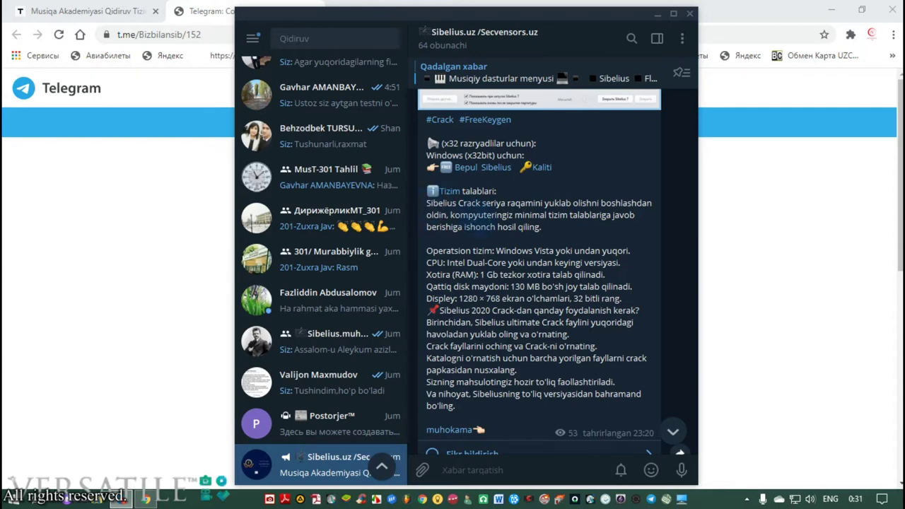
Step: Run msinfo32 from the Windows Run dialog to open the System Information window
key("super+r")
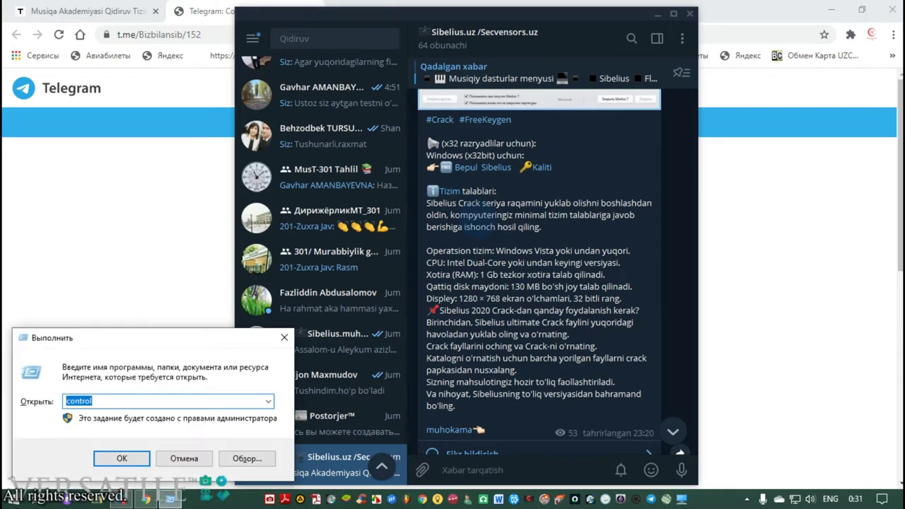
type("control")
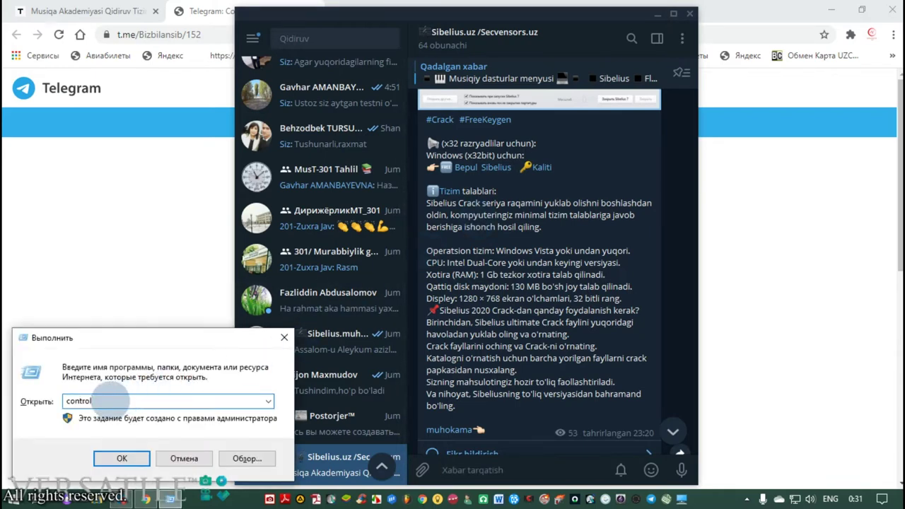
left_click_drag(79, 336, 96, 332)
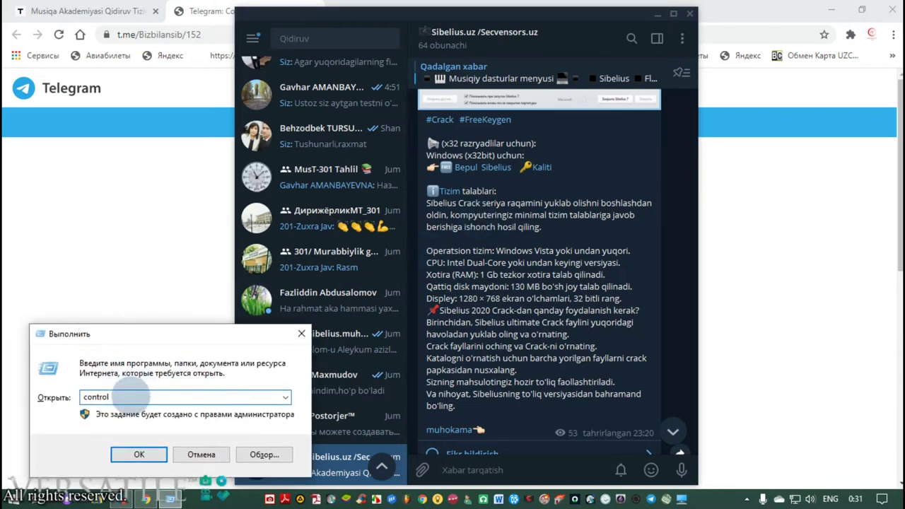
key("BackSpace")
key("BackSpace")
key("BackSpace")
key("BackSpace")
key("BackSpace")
key("BackSpace")
key("BackSpace")
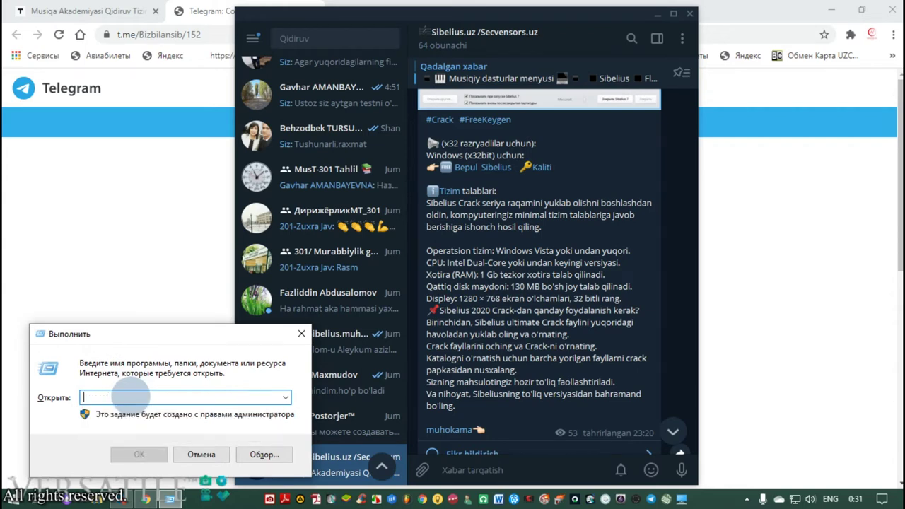
type("msin")
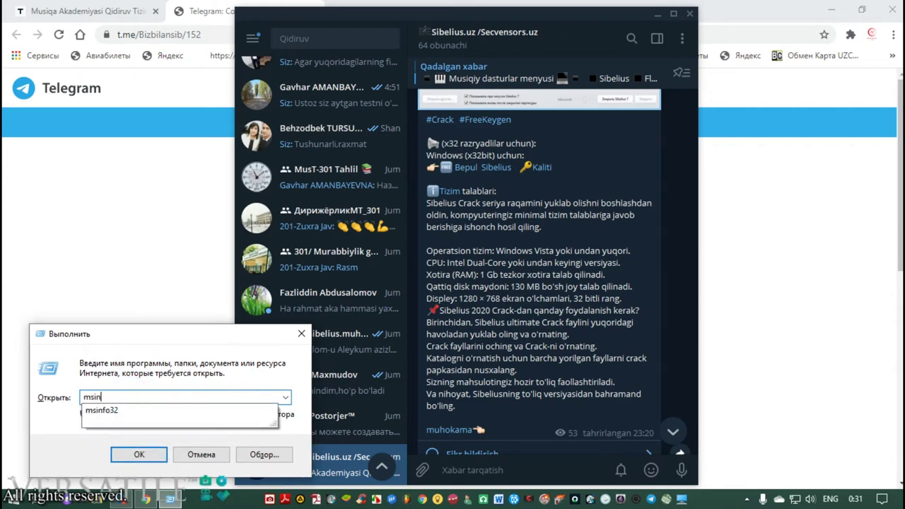
type("fo32")
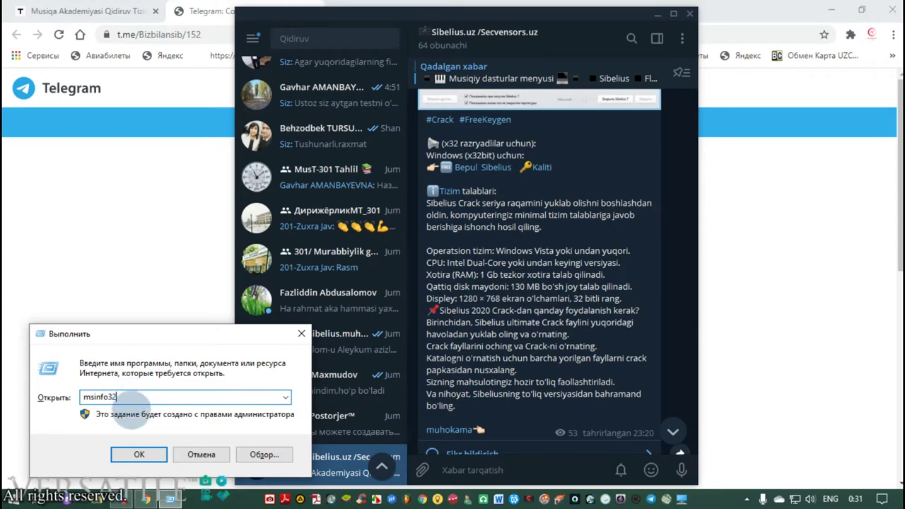
left_click(139, 455)
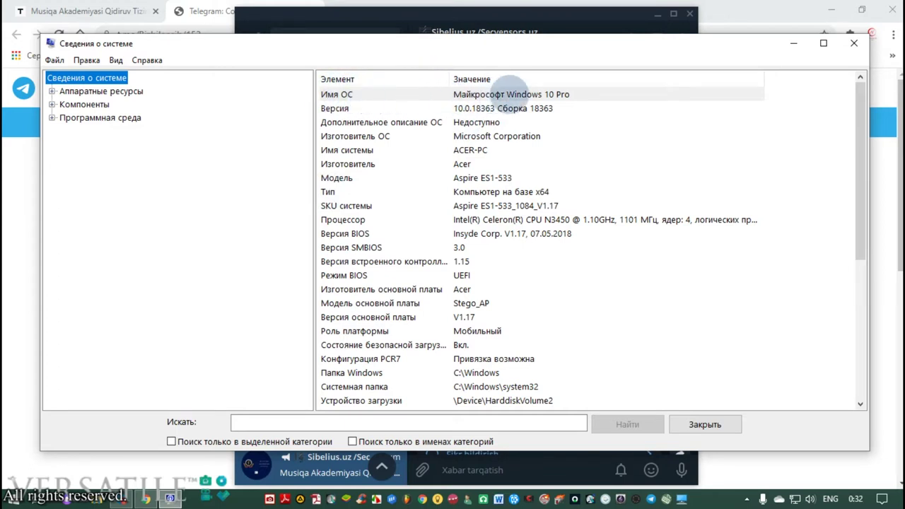
Step: Examine the operating system name, processor and system type entries, then minimize the System Information window
left_click(520, 92)
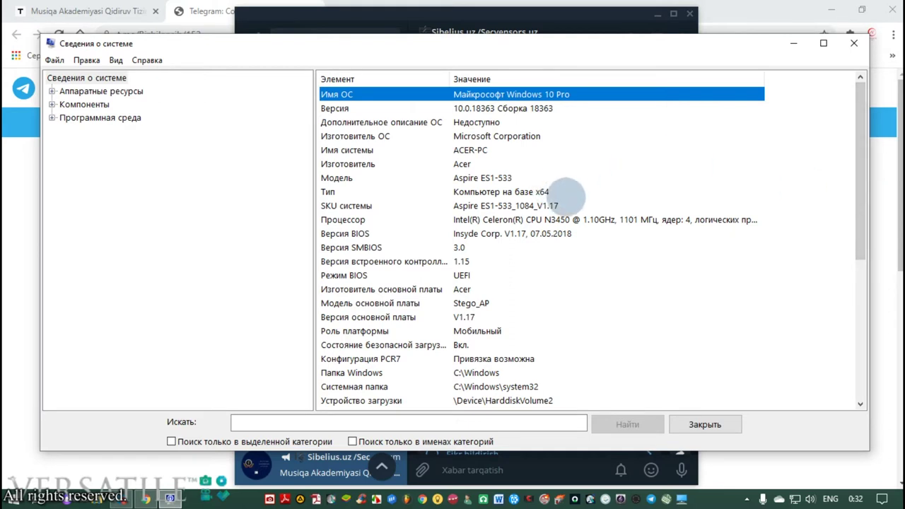
left_click(467, 219)
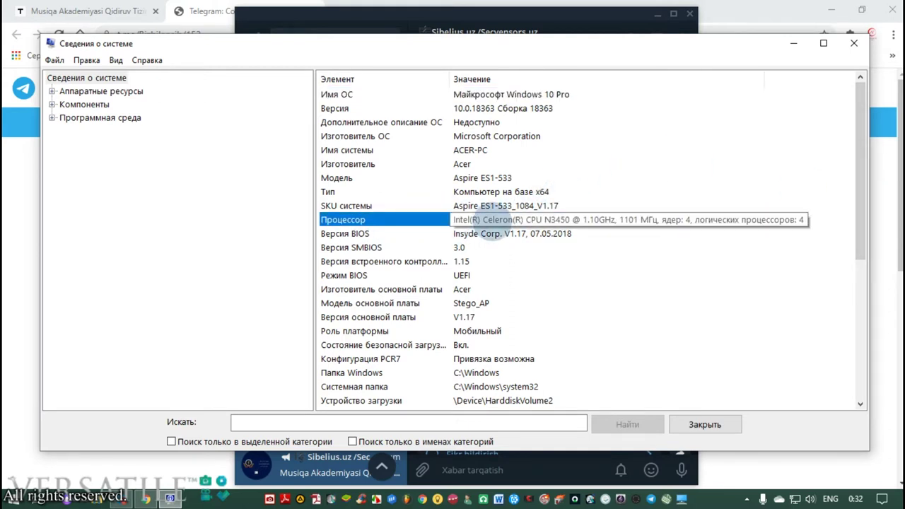
left_click(526, 191)
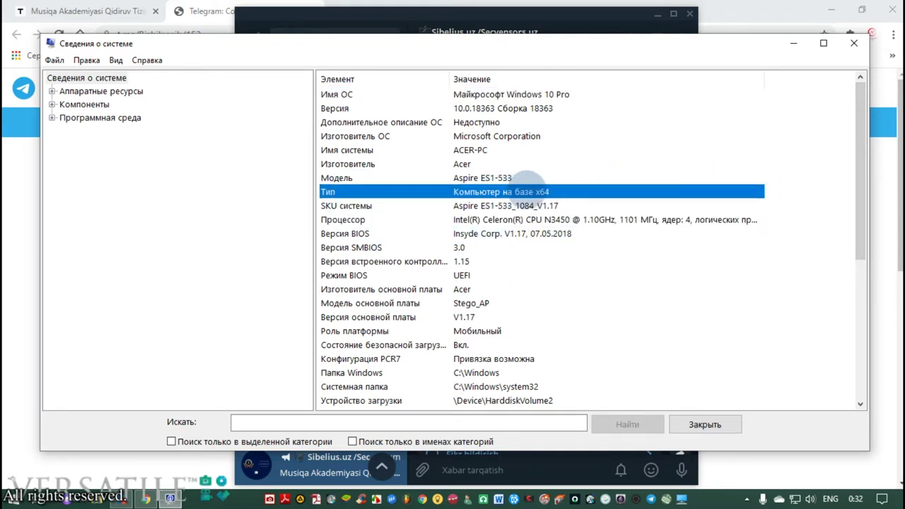
left_click_drag(861, 178, 854, 270)
scroll(833, 170, "up", 4)
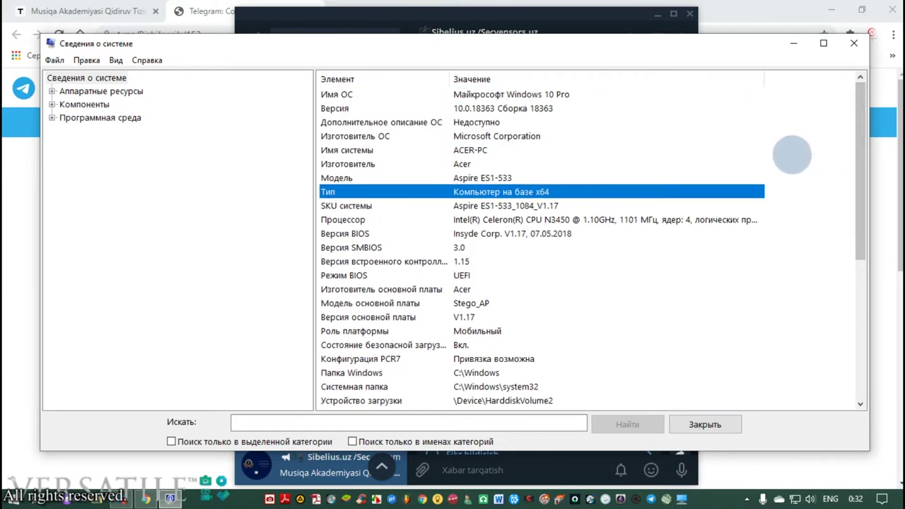
left_click(793, 44)
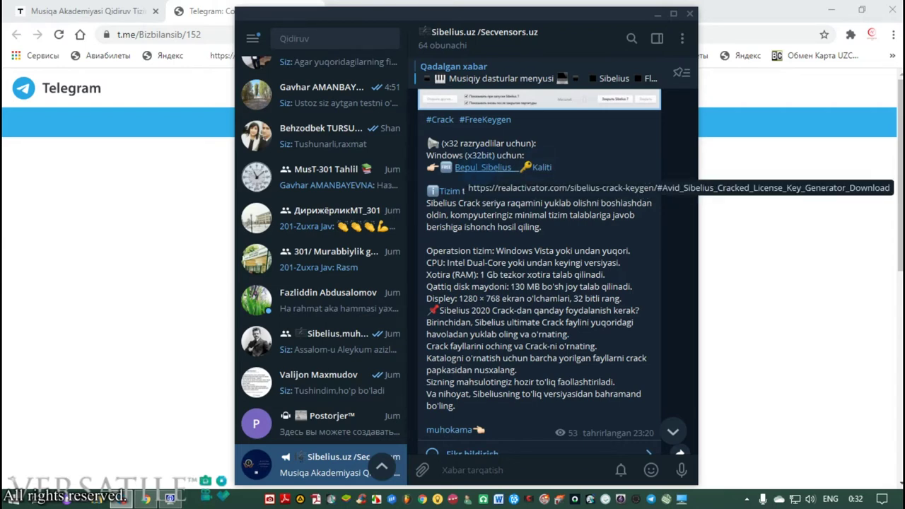
Step: Open the "Bepul Sibelius" link from the x32 Windows section of the post and view the start of the article
left_click(482, 168)
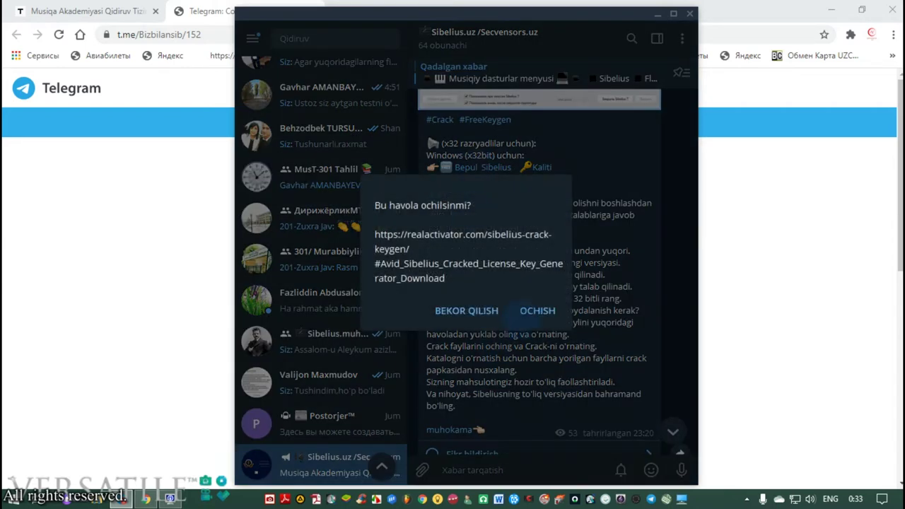
left_click(536, 311)
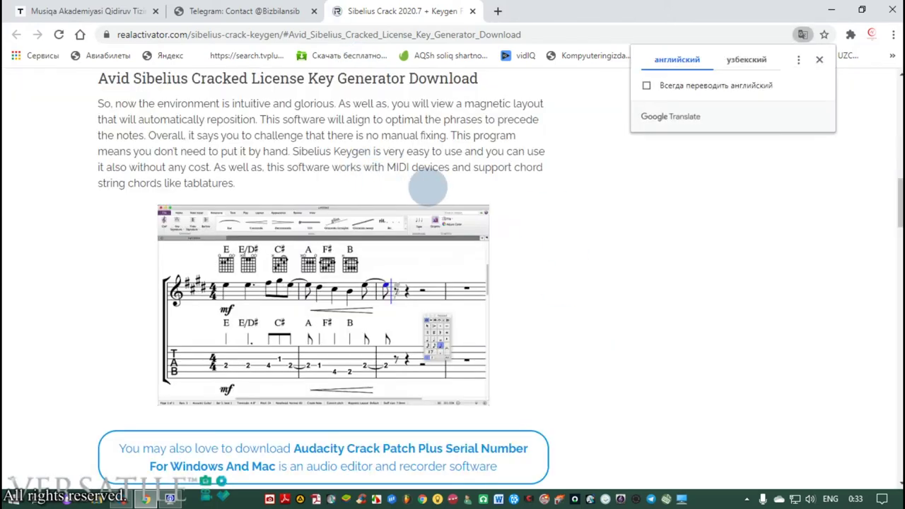
scroll(887, 169, "up", 10)
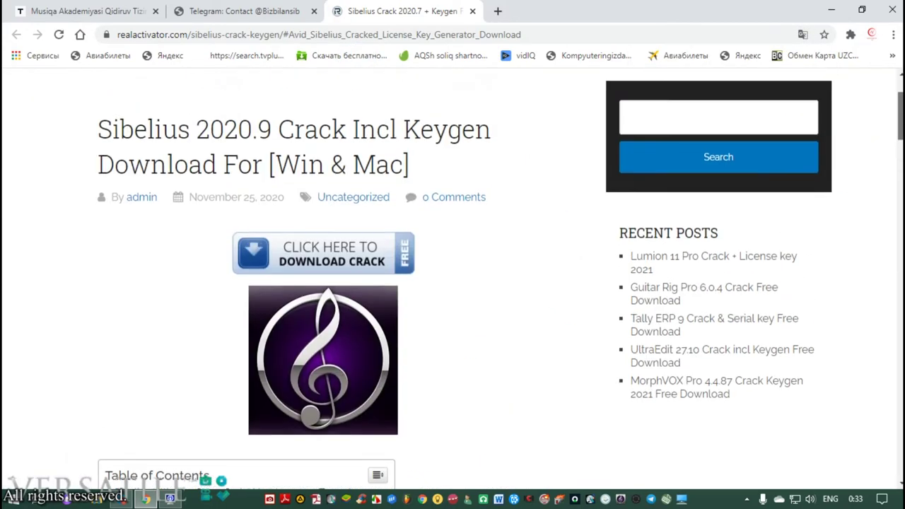
scroll(466, 291, "down", 1)
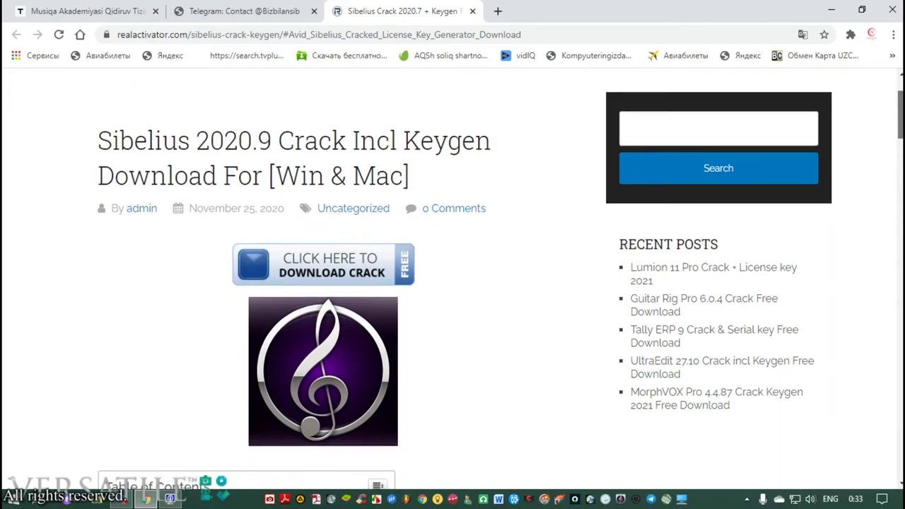
Step: Find the System Requirements section of the article and highlight its text through the Display entry
scroll(895, 239, "down", 14)
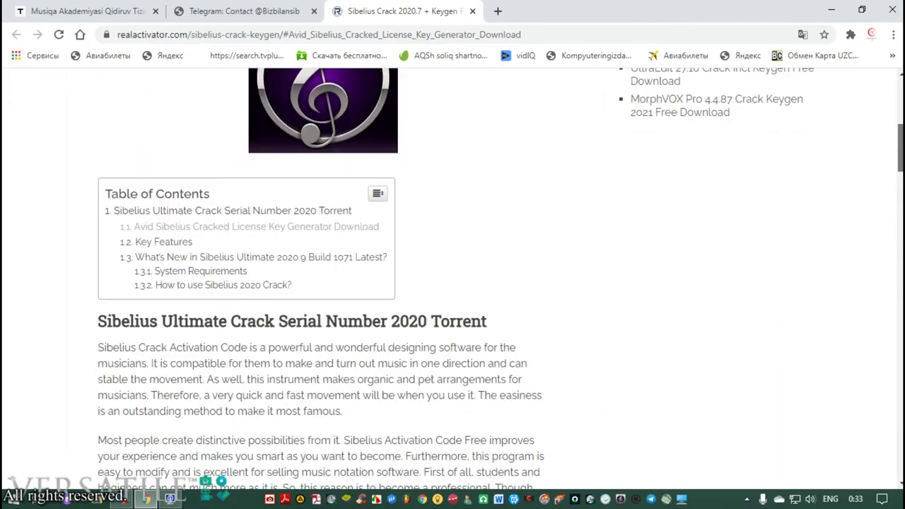
left_click_drag(895, 240, 895, 319)
scroll(895, 318, "down", 2)
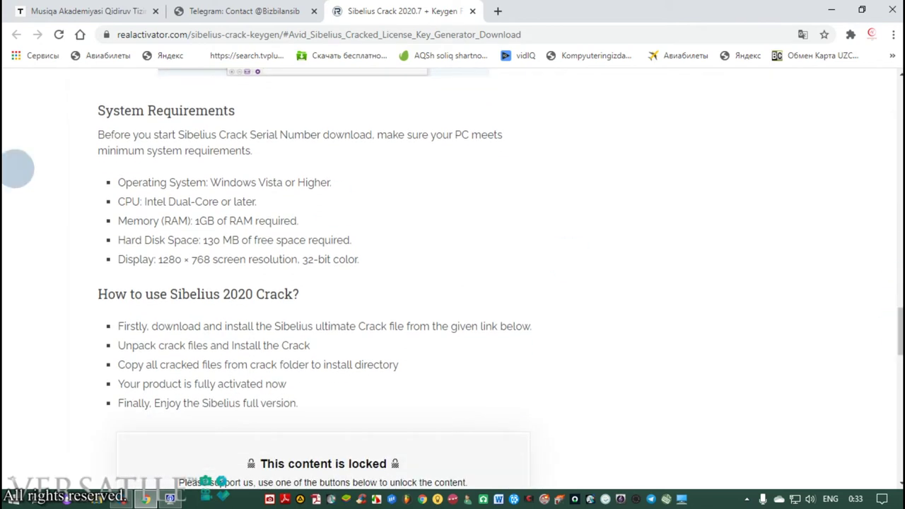
left_click_drag(96, 112, 333, 267)
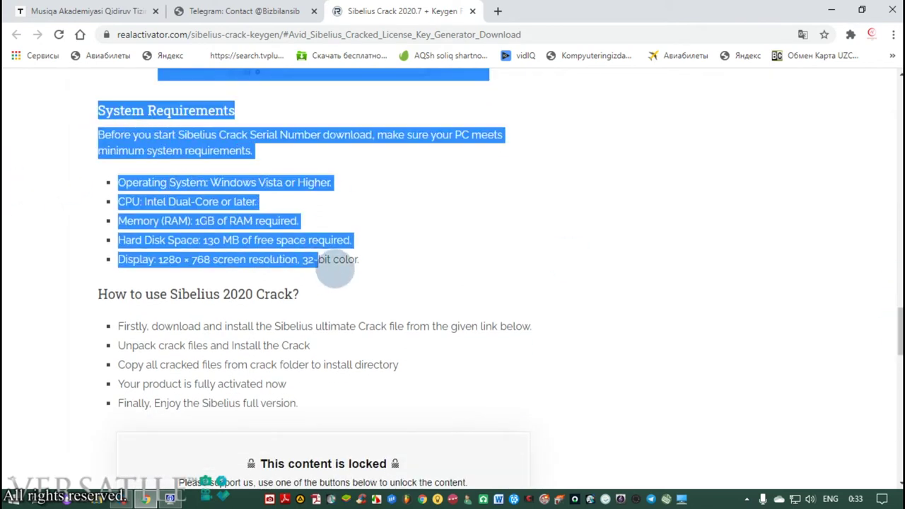
Step: Review the article's System Requirements and usage instructions, return to its download section near the title, and close the article's browser tab
left_click(333, 266)
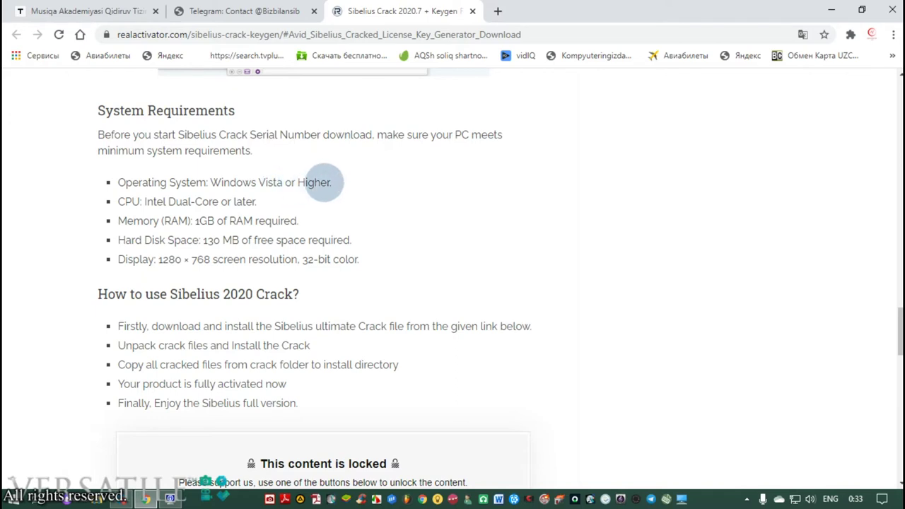
left_click_drag(285, 182, 313, 182)
left_click(313, 182)
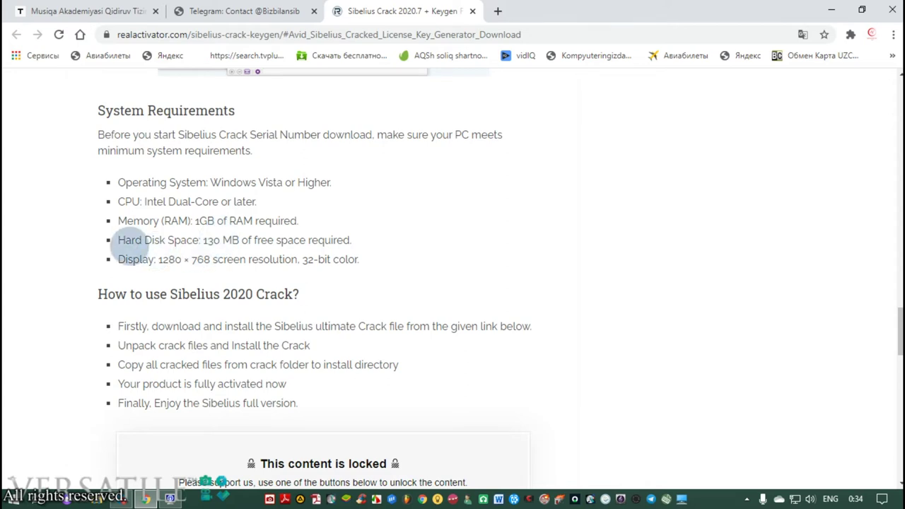
scroll(455, 228, "down", 2)
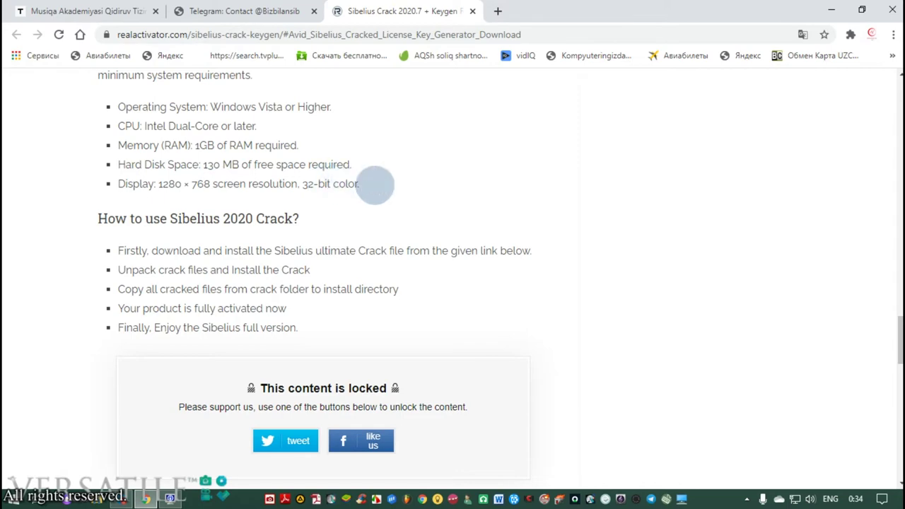
left_click_drag(899, 330, 900, 304)
scroll(524, 325, "up", 1)
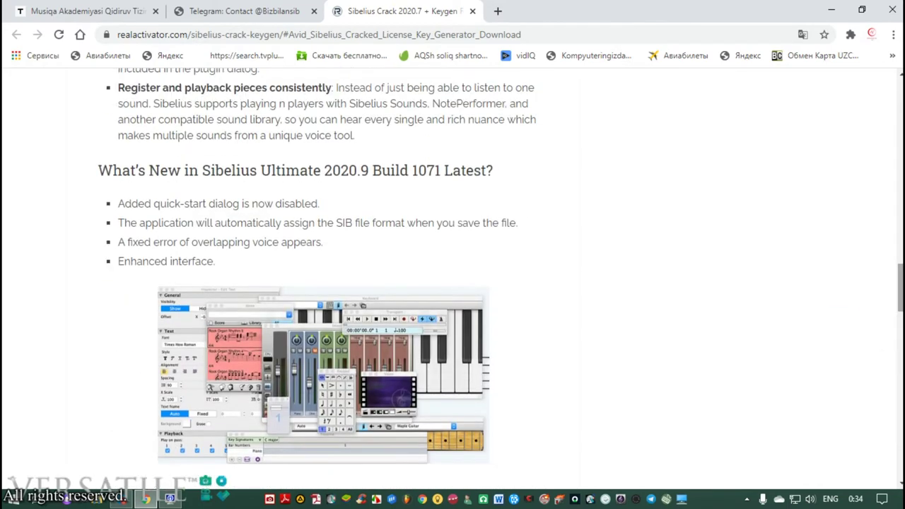
left_click_drag(895, 283, 895, 112)
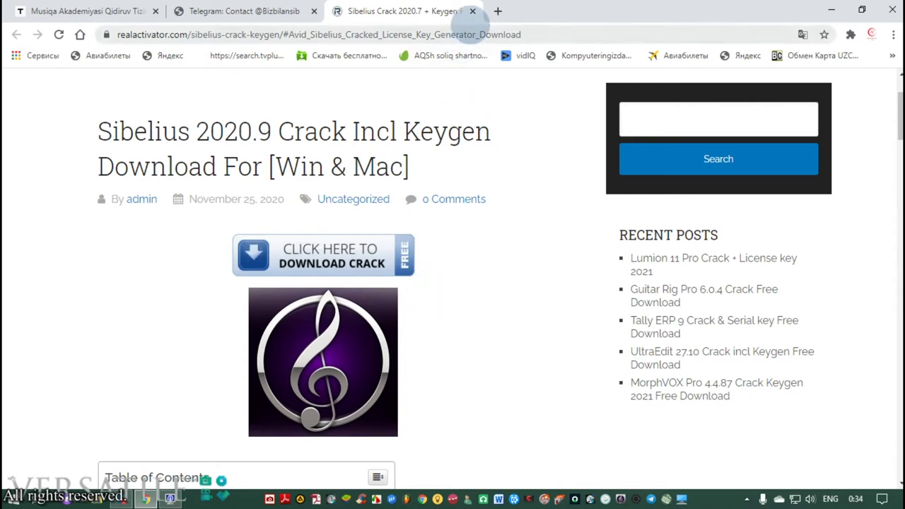
left_click(472, 10)
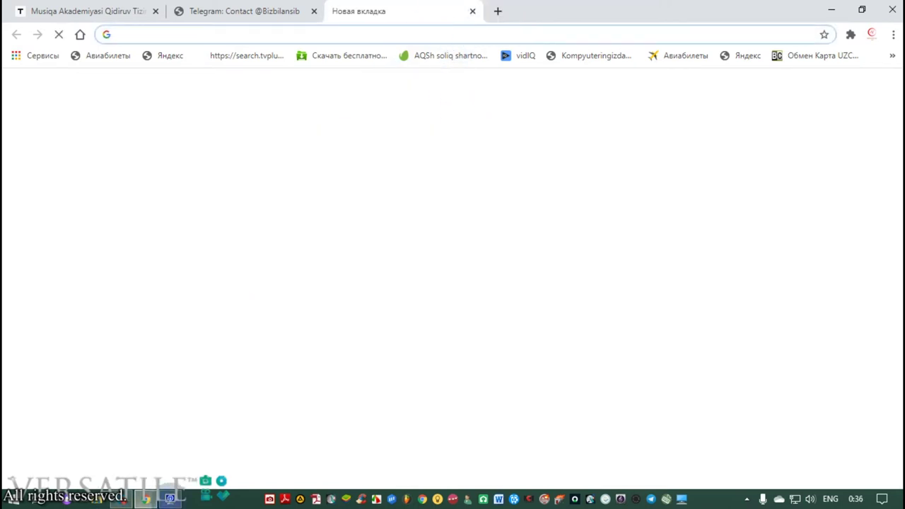
Step: Open a new browser tab and search Google for "Sibelius crack free ultimate"
mouse_move(170, 499)
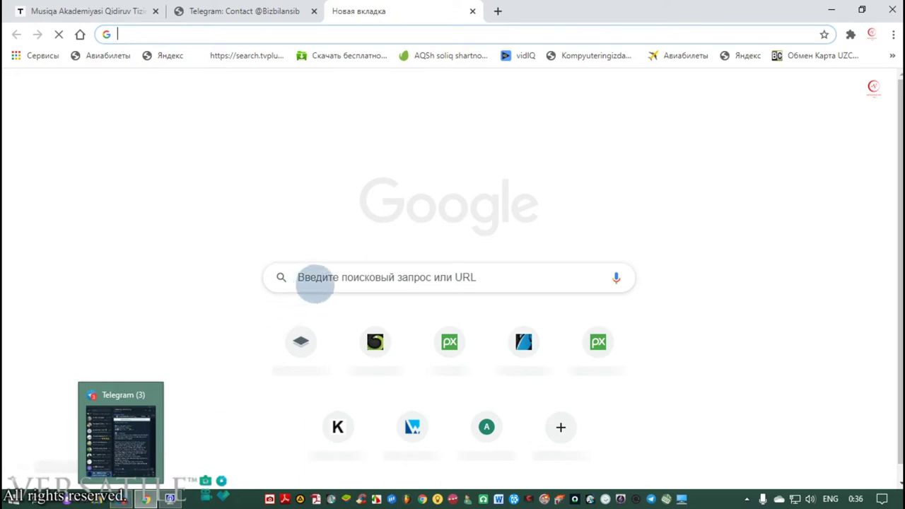
left_click(341, 277)
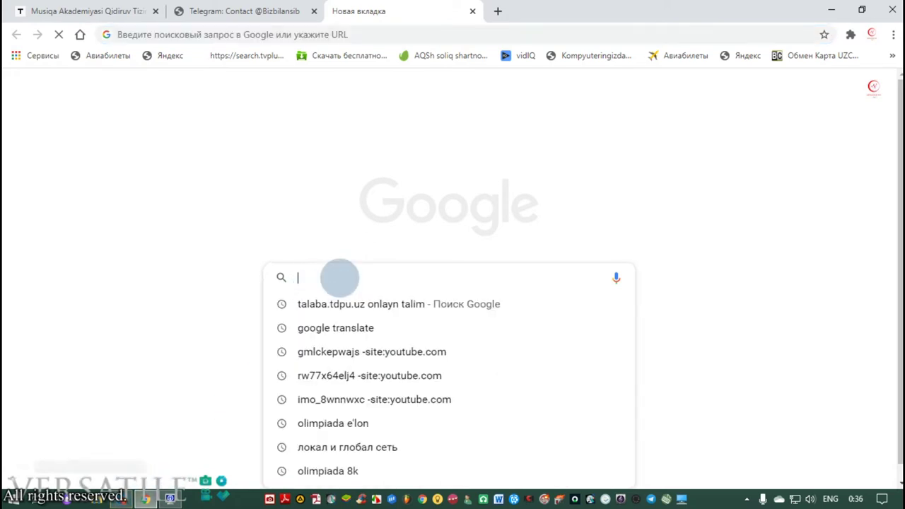
type("Sibelius cra")
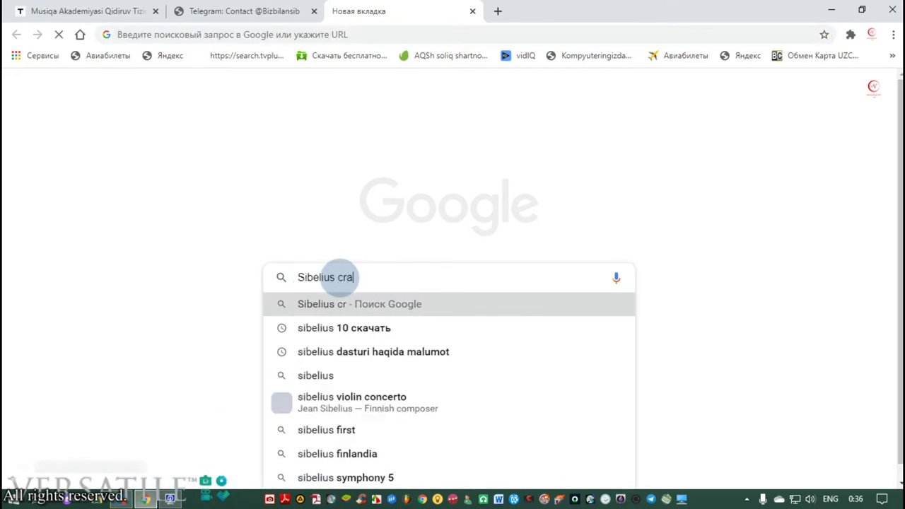
type("ck free ")
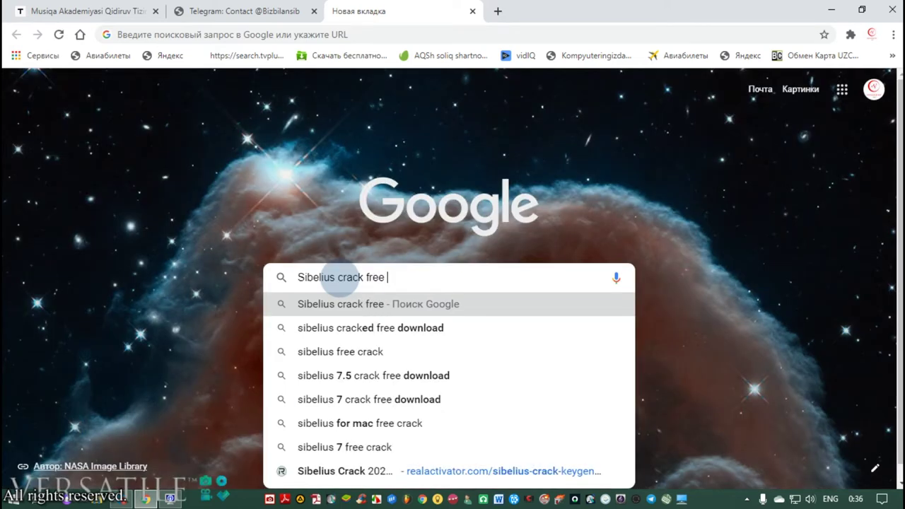
type("ultimate")
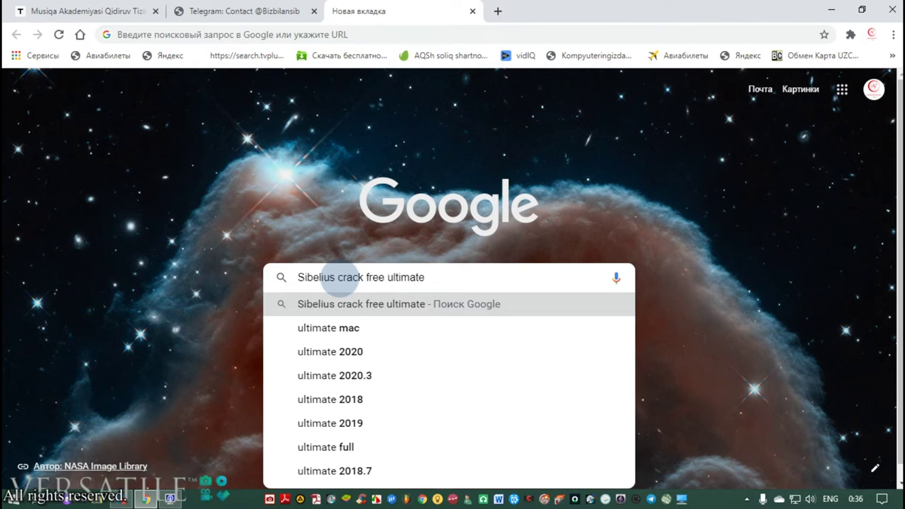
key("Return")
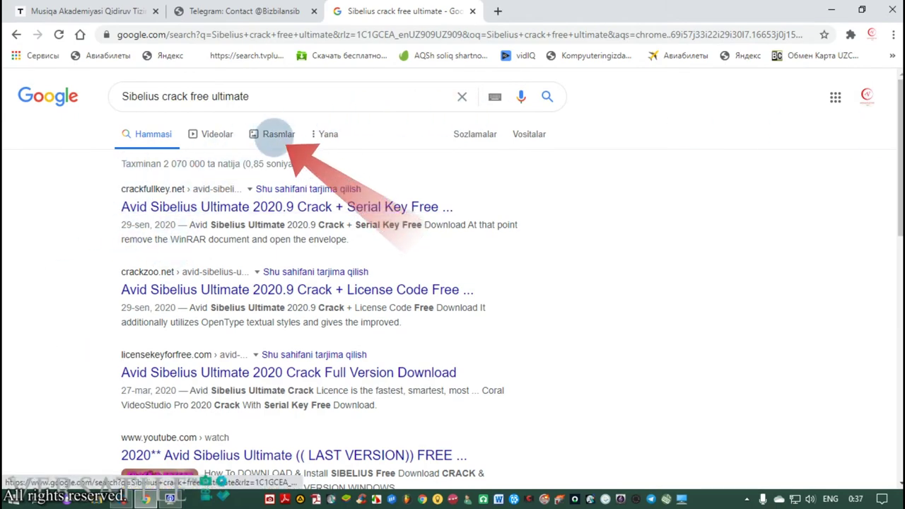
Step: Show the image results for the Sibelius search and browse through the thumbnails
left_click(277, 134)
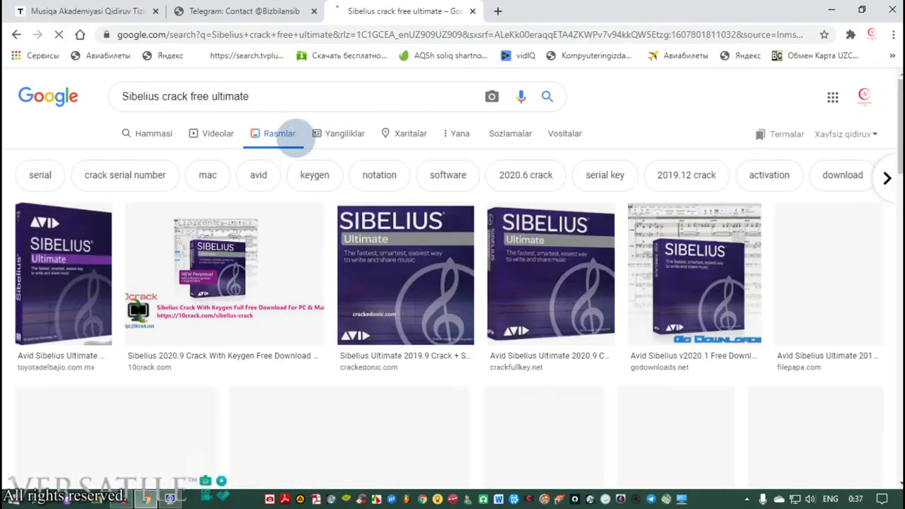
scroll(875, 151, "down", 3)
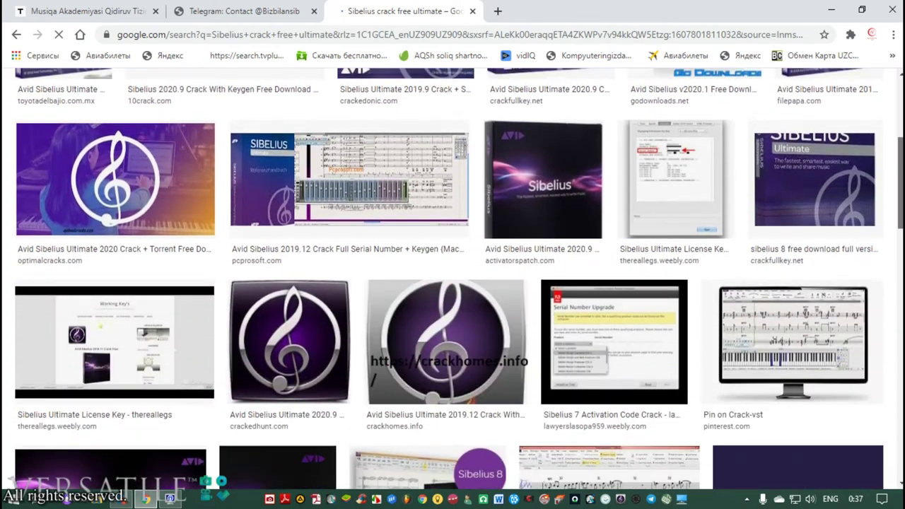
scroll(539, 196, "up", 1)
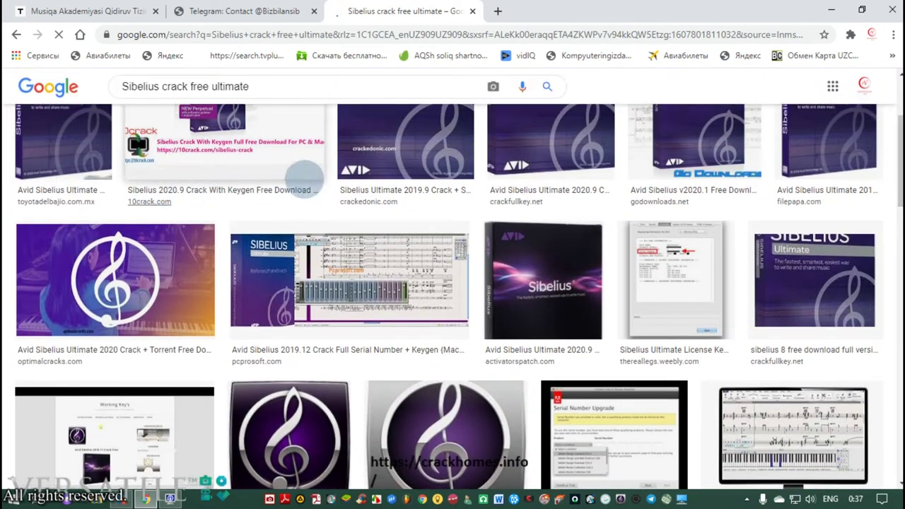
scroll(359, 191, "up", 2)
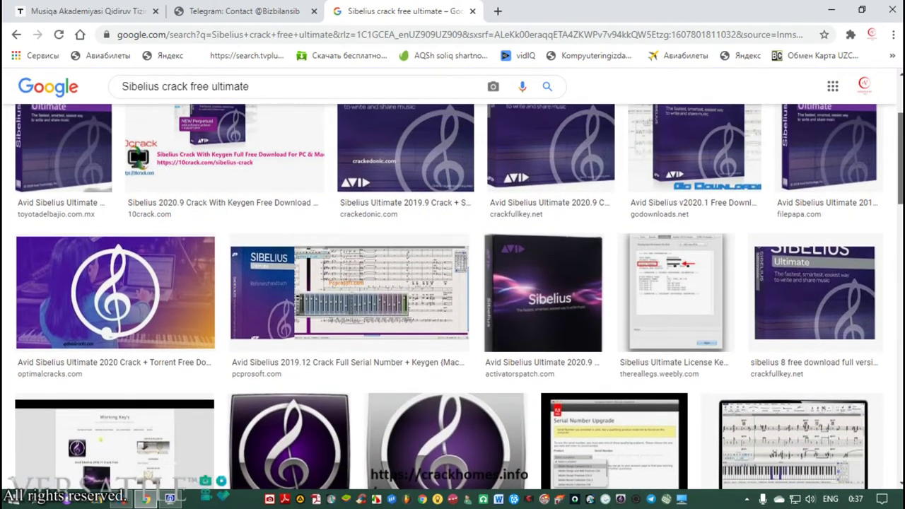
scroll(459, 289, "up", 1)
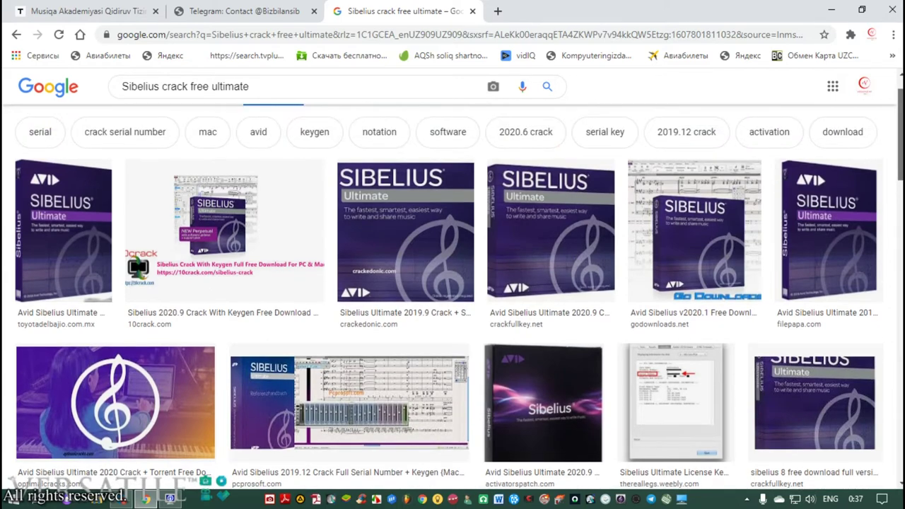
scroll(453, 297, "down", 7)
Step: Replace the image search query with "Fl studio crack free" and run the search
triple_click(237, 86)
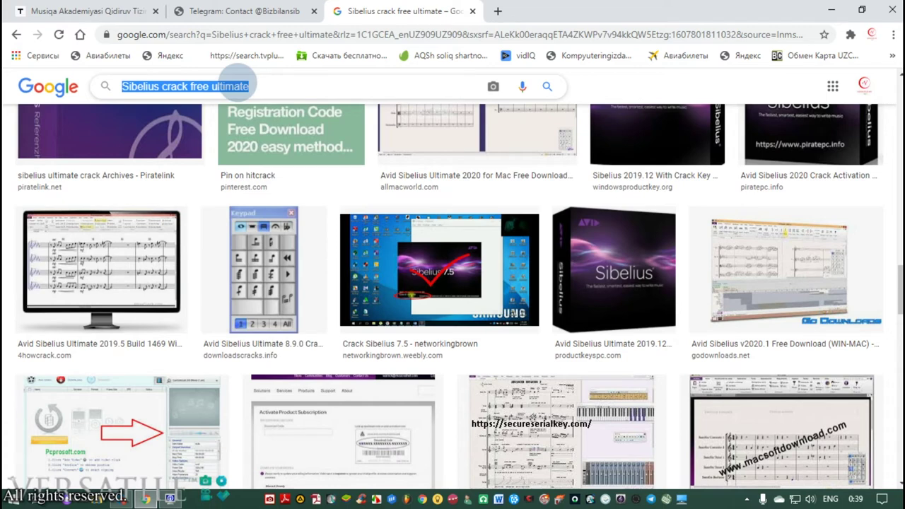
type("Fl studi")
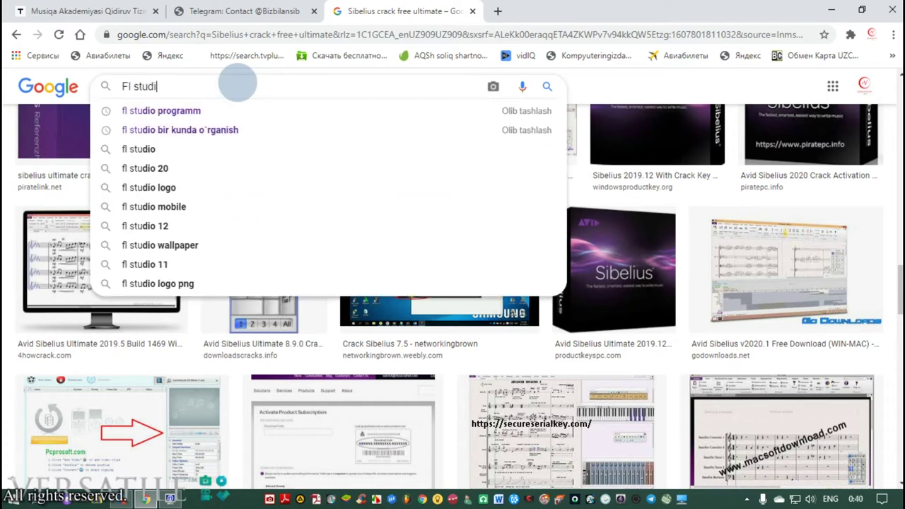
type("o carack")
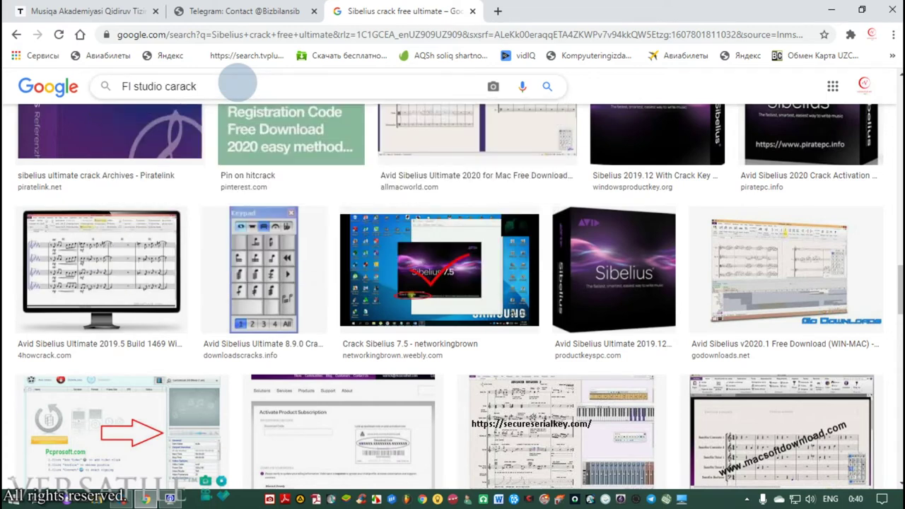
key("BackSpace")
key("BackSpace")
key("BackSpace")
type("ck")
key("BackSpace")
key("BackSpace")
key("BackSpace")
key("BackSpace")
type("rack")
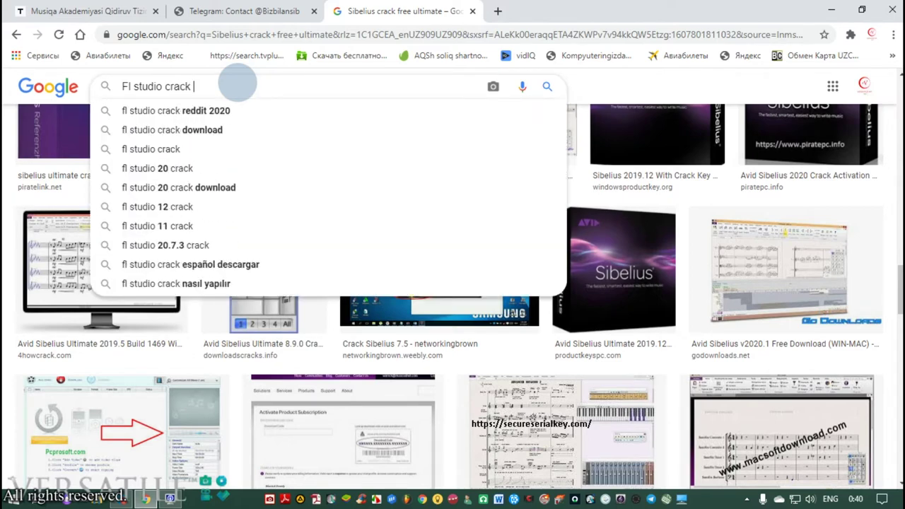
type(" free")
key("Return")
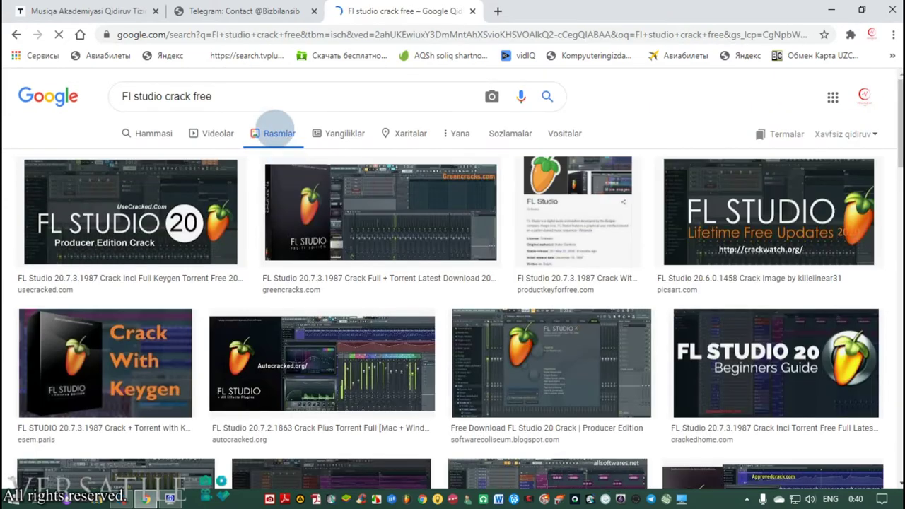
Step: View all results for the FL Studio search, return to its image results, browse the thumbnails, and highlight the query text
left_click(146, 134)
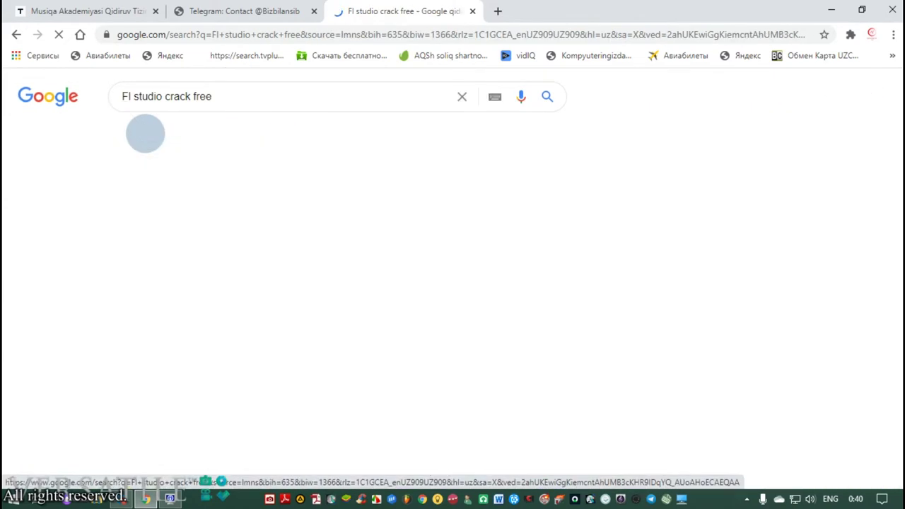
left_click(278, 134)
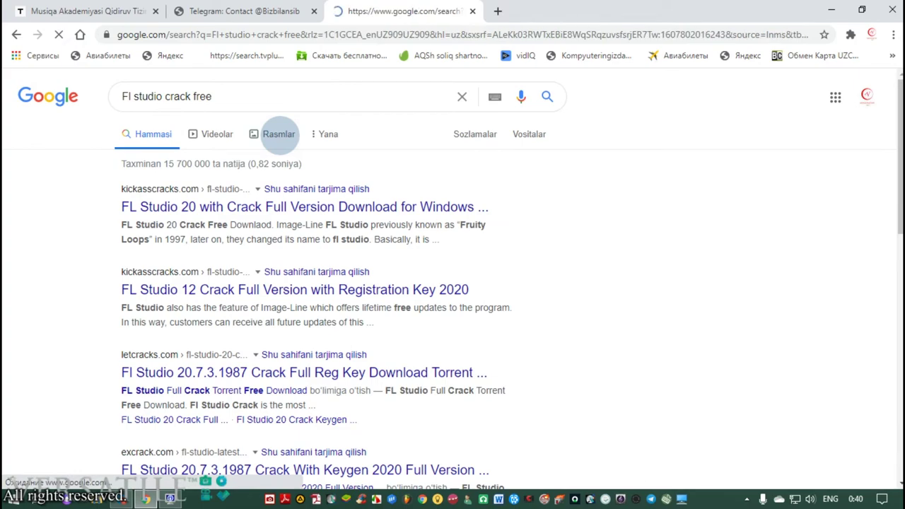
scroll(453, 283, "down", 3)
scroll(453, 283, "down", 3)
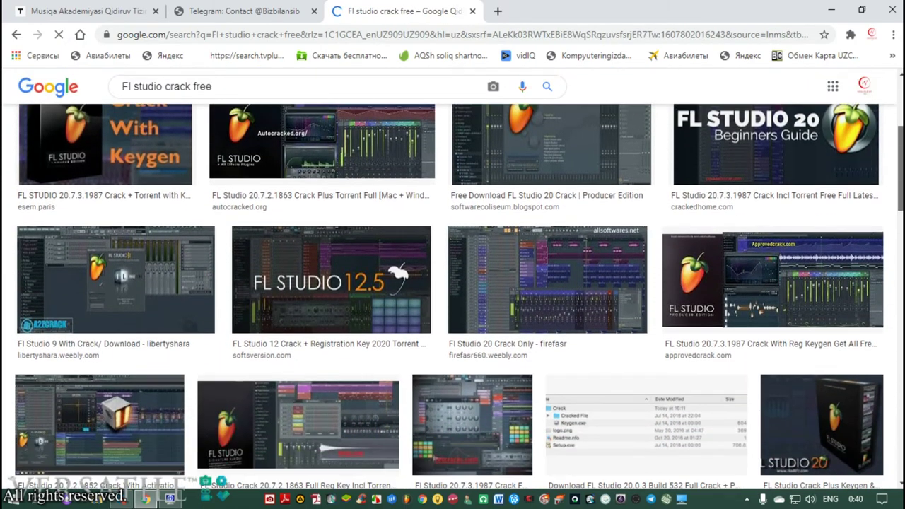
scroll(452, 283, "up", 3)
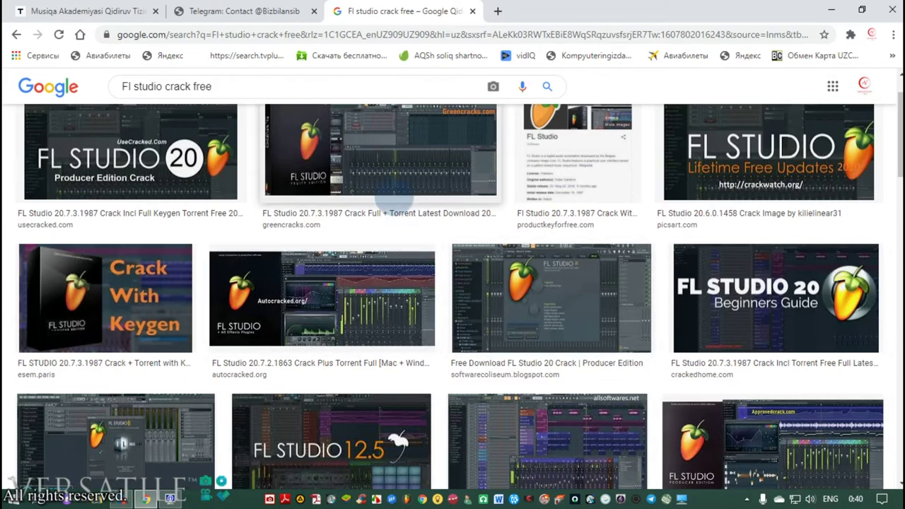
scroll(895, 262, "down", 10)
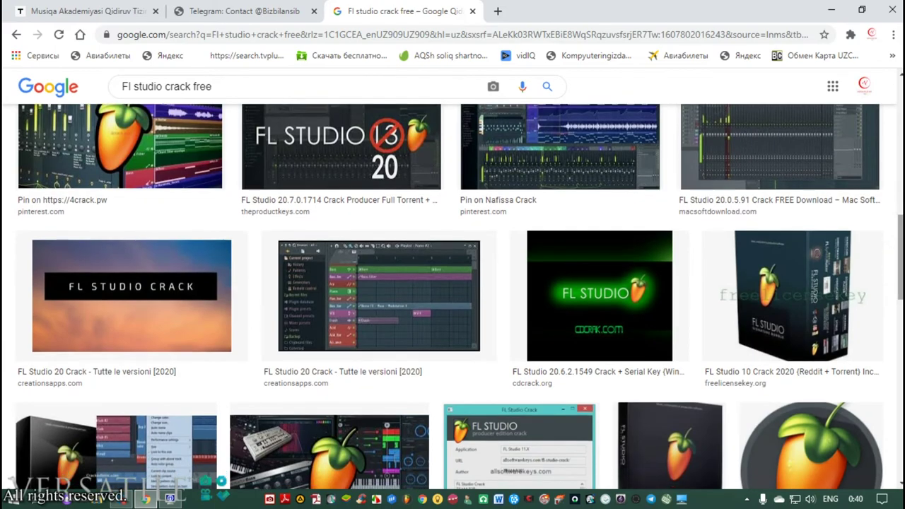
scroll(888, 286, "down", 7)
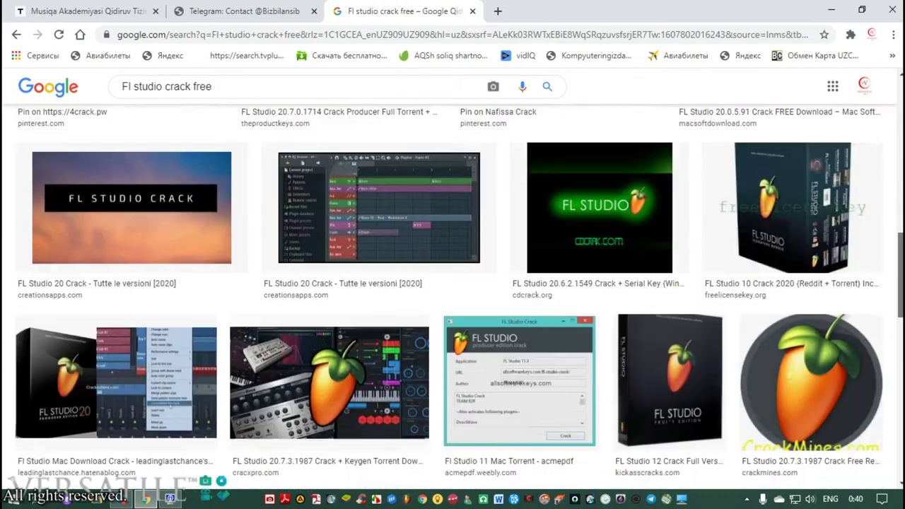
scroll(460, 297, "down", 5)
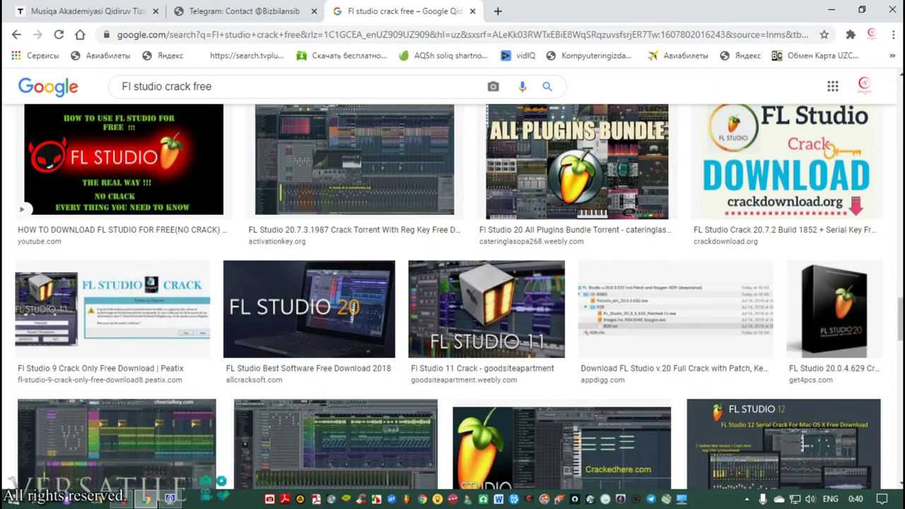
scroll(448, 297, "up", 12)
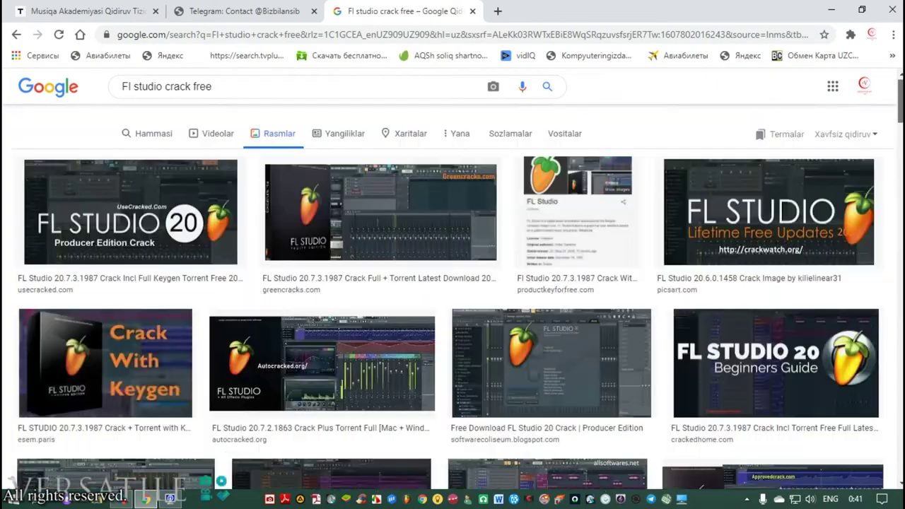
left_click_drag(228, 95, 120, 95)
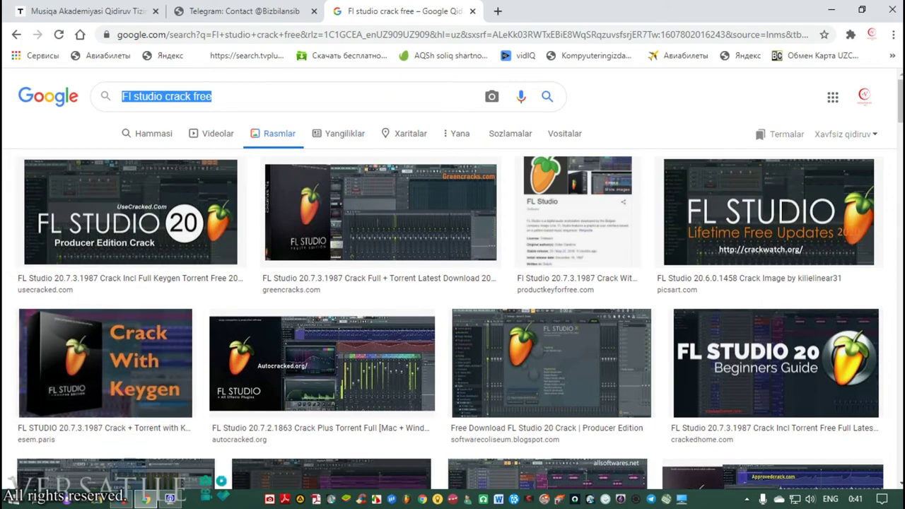
Step: Switch to Telegram, view the Sibelius.uz /Secvensors.uz channel's information, then close it and minimize the Telegram window
left_click(146, 498)
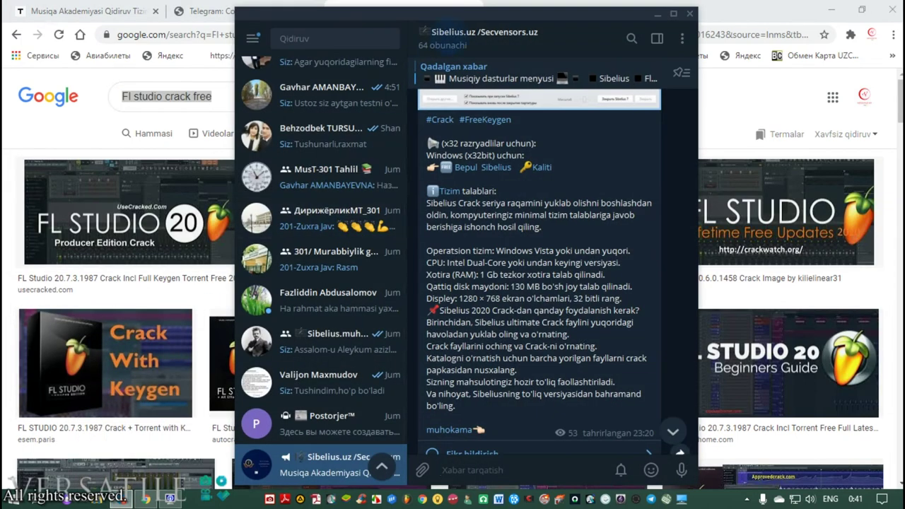
left_click(484, 31)
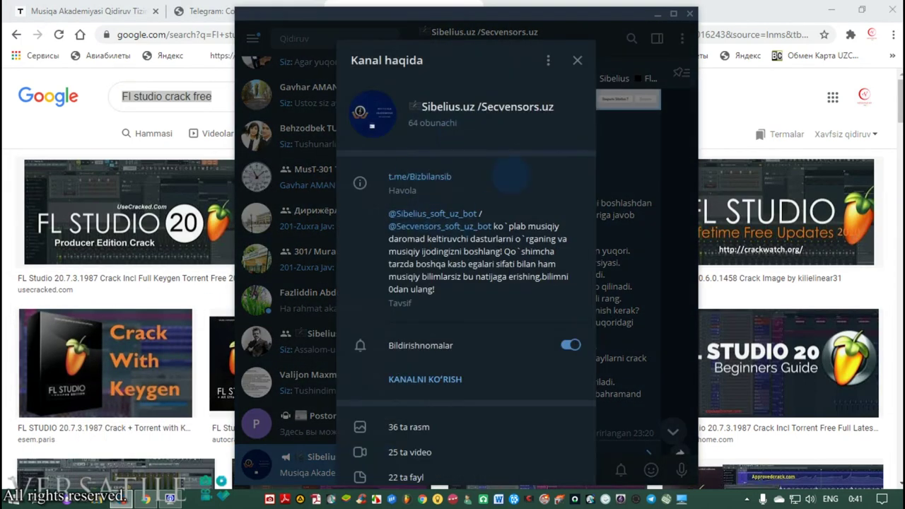
left_click(577, 60)
left_click(657, 13)
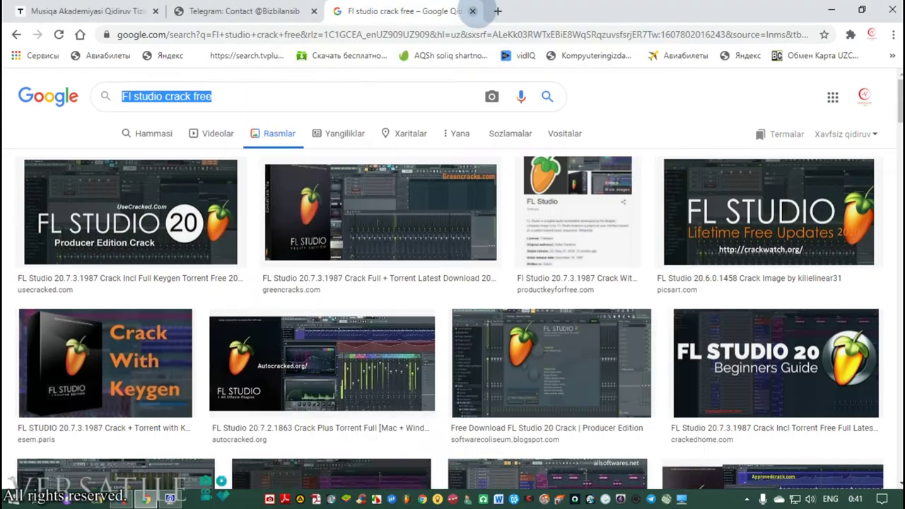
Step: Close the FL Studio search tab and the Telegram contact tab to return to the music academy index page
left_click(473, 11)
left_click(314, 10)
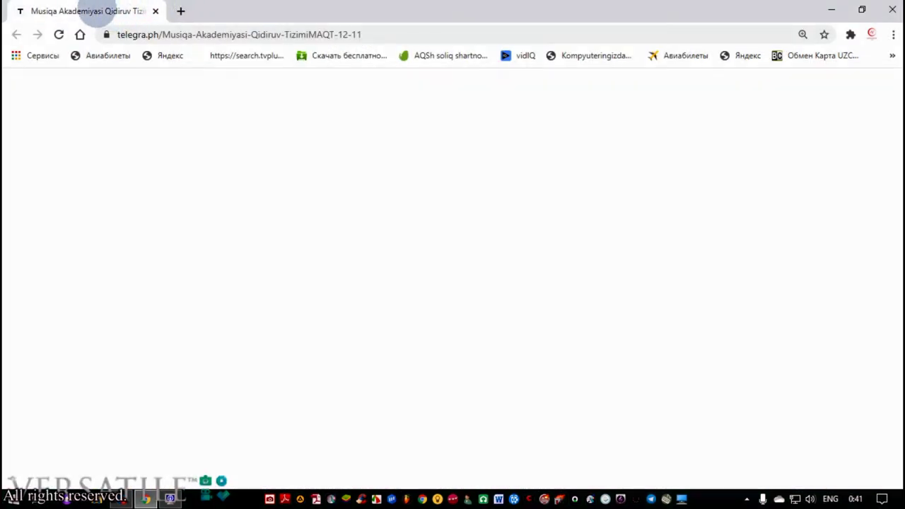
Step: Search the music academy index page for "Sibelius kurs", replacing the previous search text
scroll(762, 351, "up", 6)
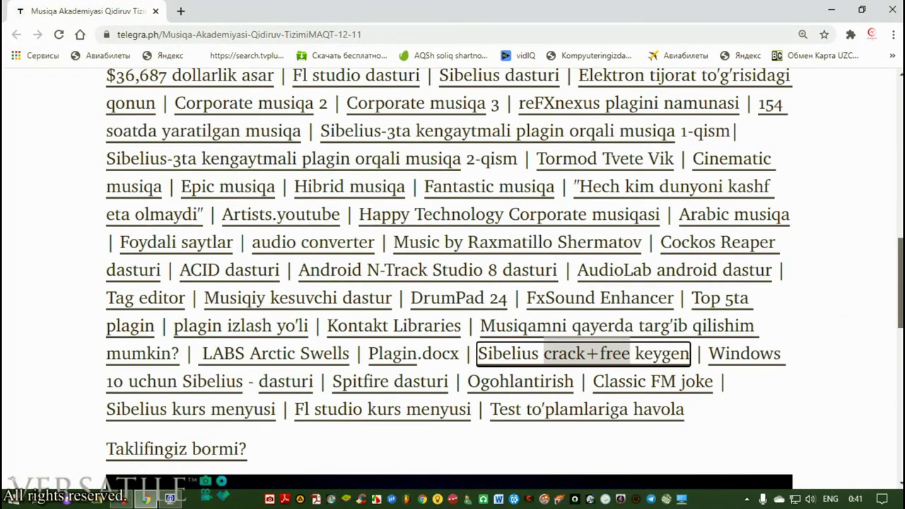
scroll(449, 279, "down", 4)
scroll(449, 278, "up", 3)
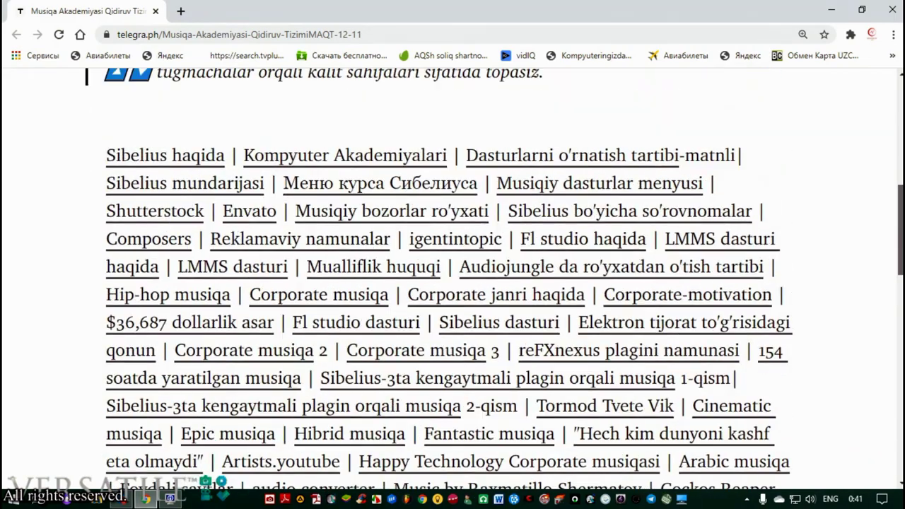
scroll(449, 279, "up", 5)
scroll(449, 278, "down", 6)
scroll(849, 153, "up", 7)
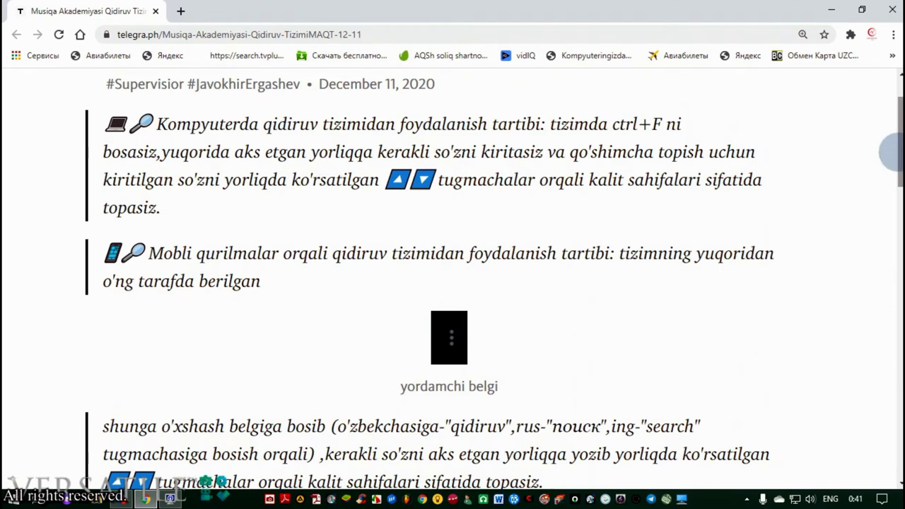
key("ctrl+f")
left_click(687, 59)
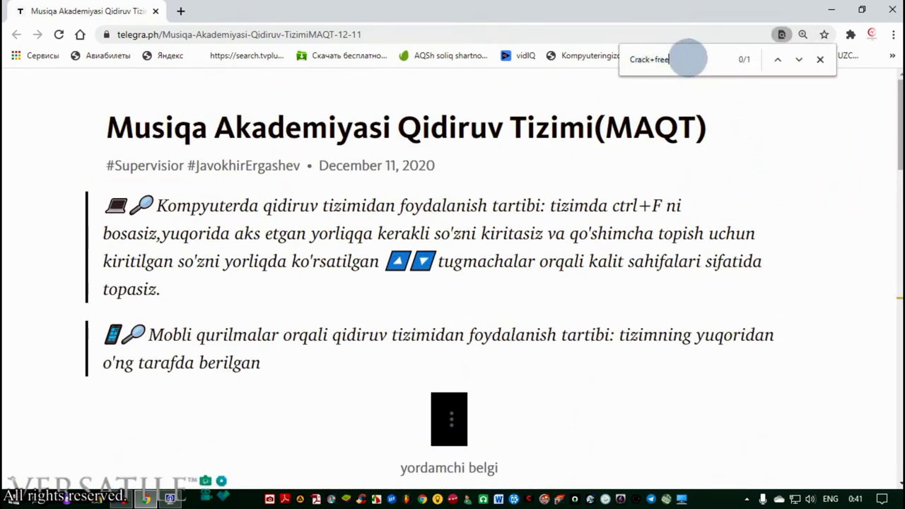
key("BackSpace")
key("BackSpace")
key("BackSpace")
key("BackSpace")
key("BackSpace")
key("BackSpace")
key("BackSpace")
key("BackSpace")
key("BackSpace")
key("BackSpace")
type("s")
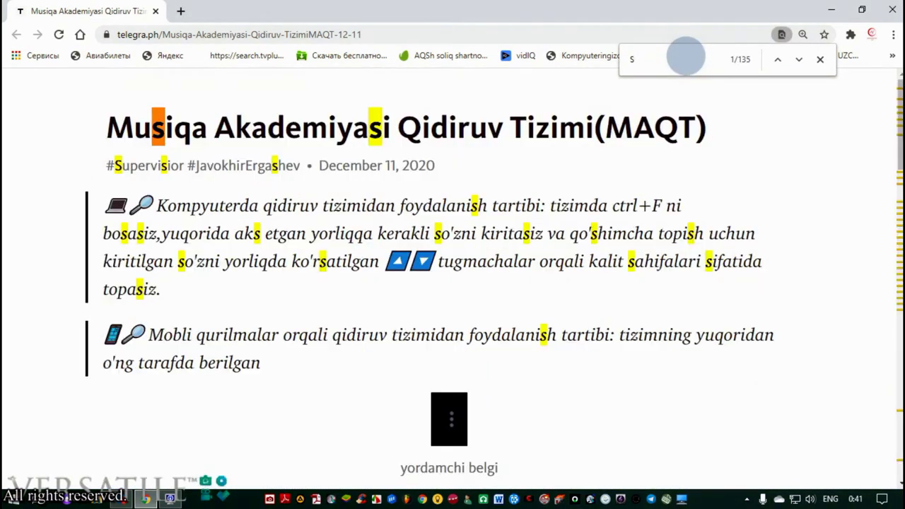
type("ibeliu")
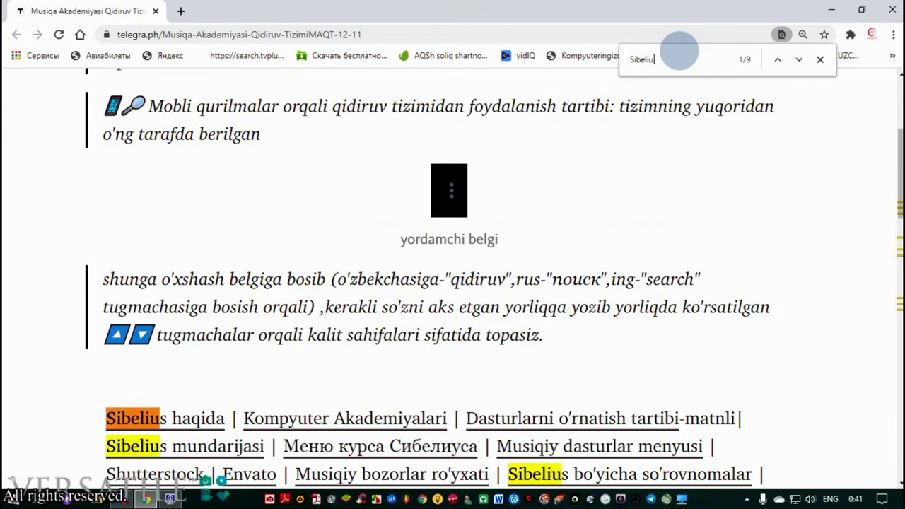
type("s ku")
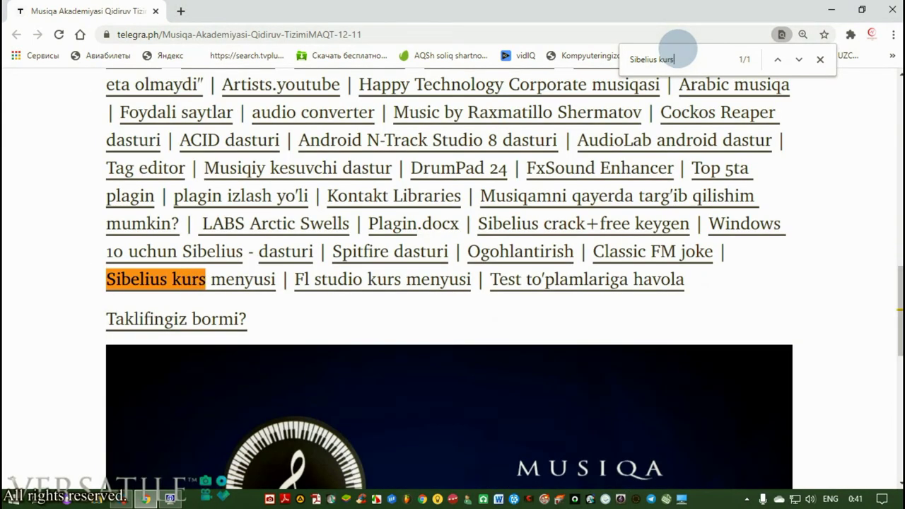
type("rs")
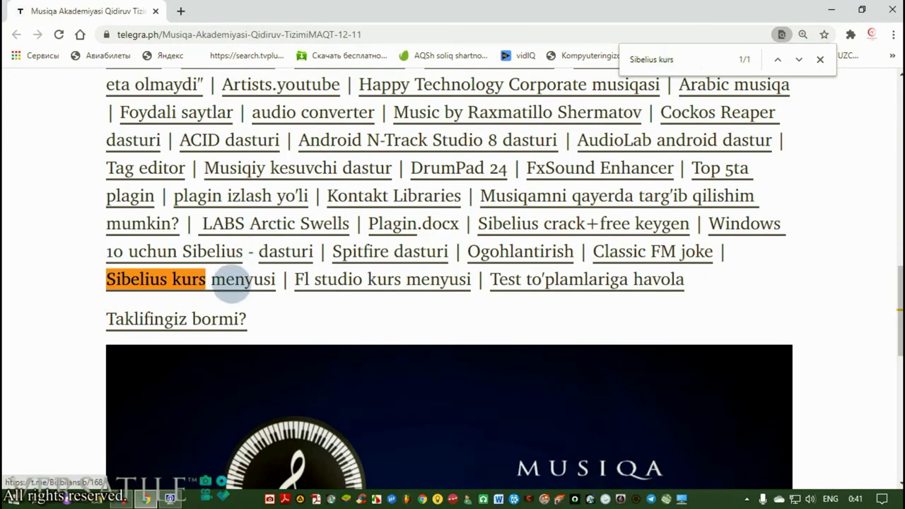
Step: Close the page search and open the "Sibelius kurs menyusi" link in the Telegram Desktop app
left_click(821, 60)
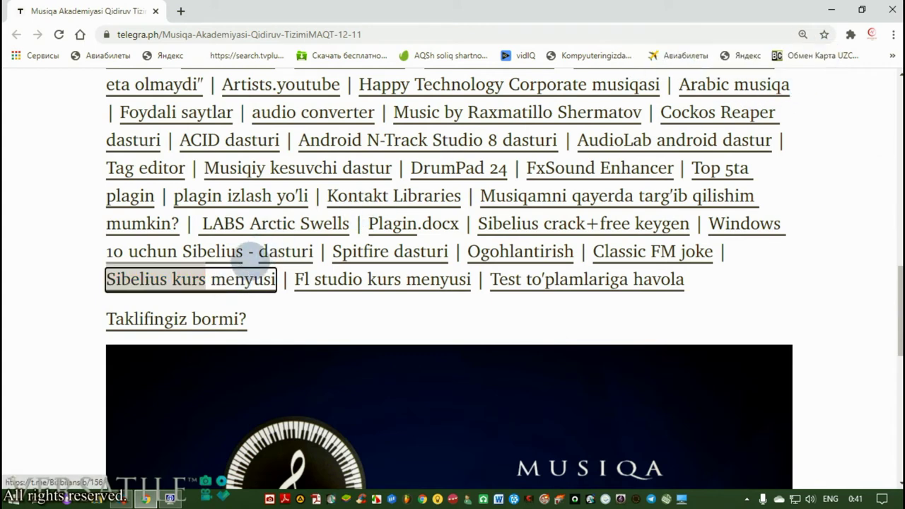
left_click(234, 282)
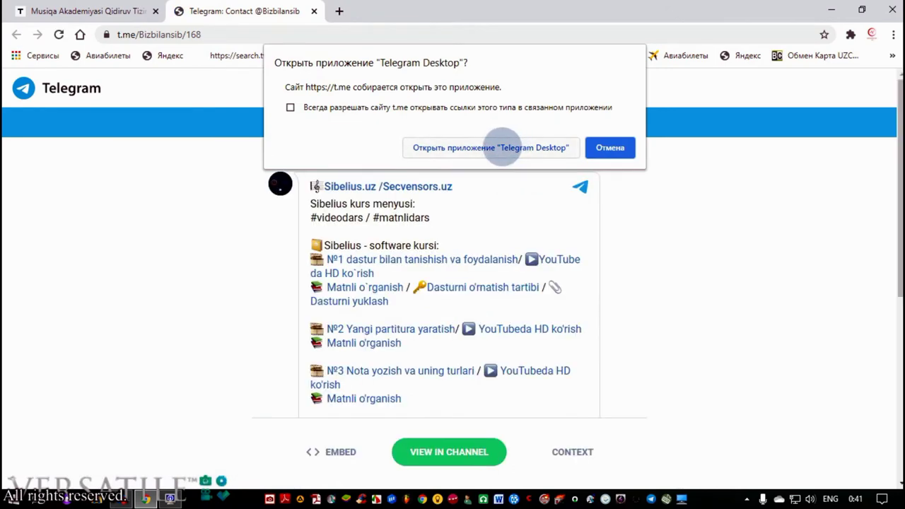
left_click(502, 147)
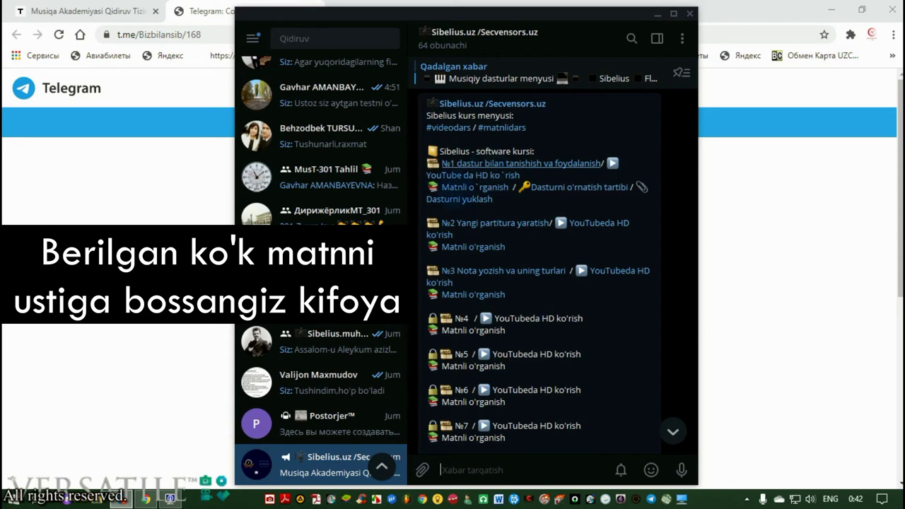
Step: Look through the Sibelius course menu post and open its "Dasturni o'rnatish tartibi" installation instructions
scroll(537, 306, "down", 4)
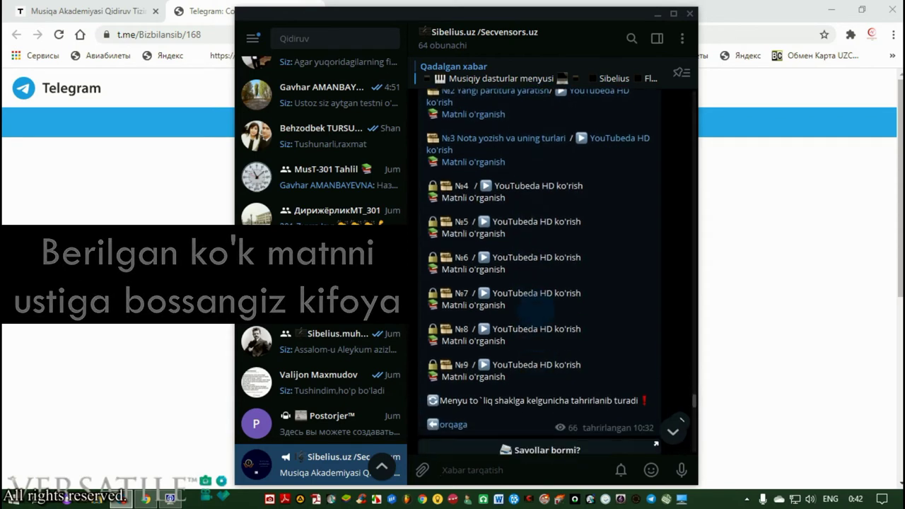
scroll(702, 403, "up", 5)
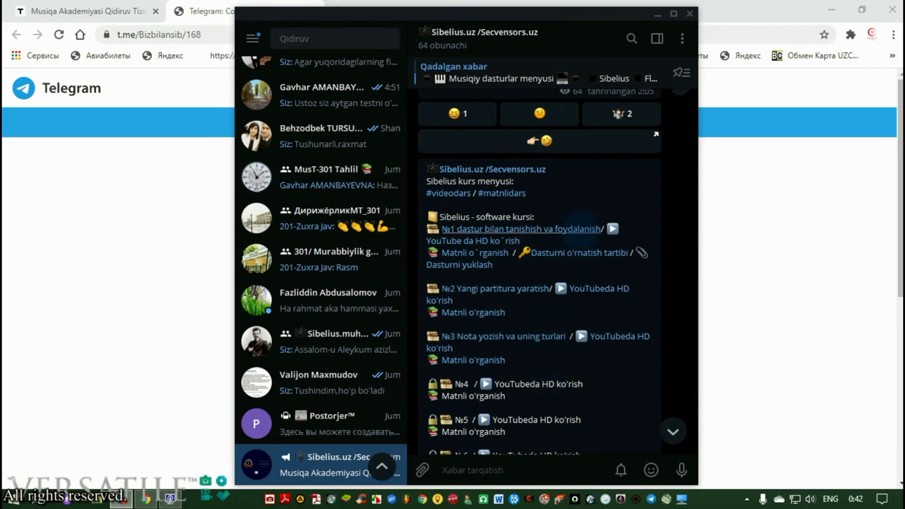
left_click(580, 252)
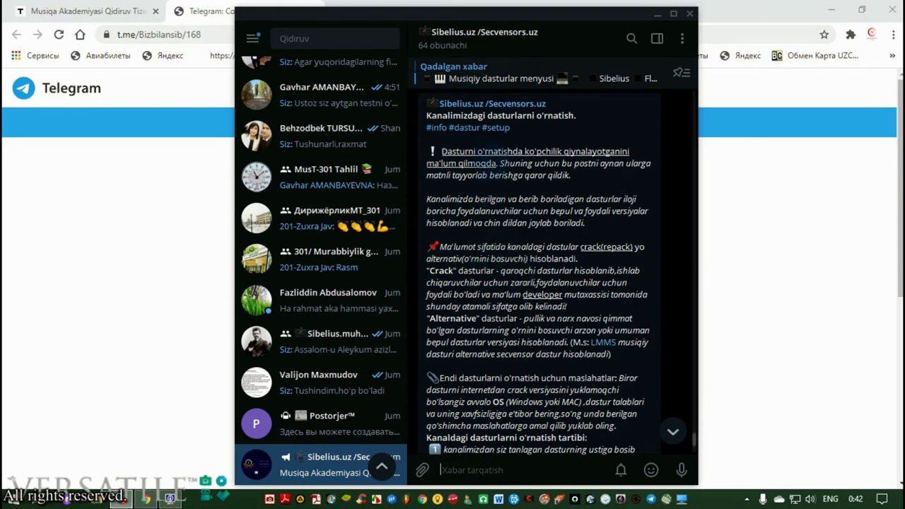
Step: Go through the channel's pinned messages to the KANAL MUNDARIJASI contents post and reopen the Sibelius kurs menyusi
left_click(537, 78)
left_click(538, 78)
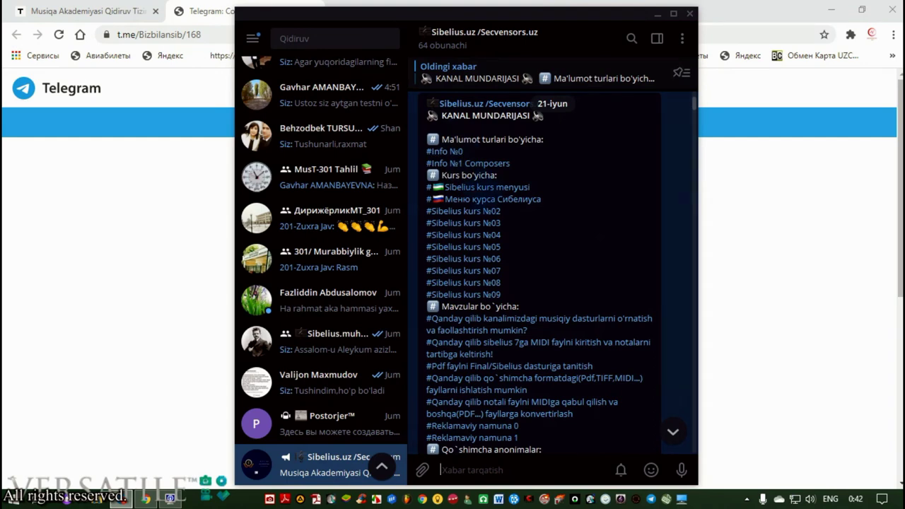
left_click(487, 187)
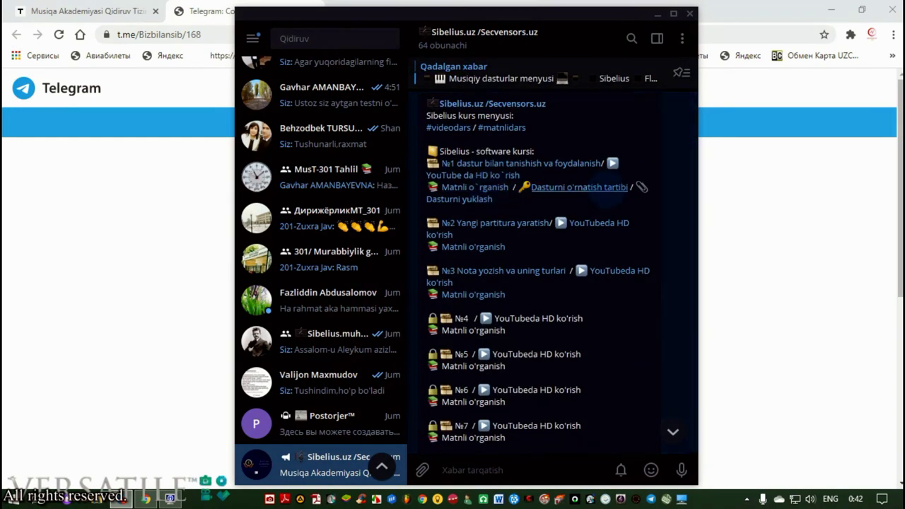
Step: Open the "Dasturni yuklash" post from the course menu and follow its "keyingisi" link to the next Sibelius post
left_click(460, 199)
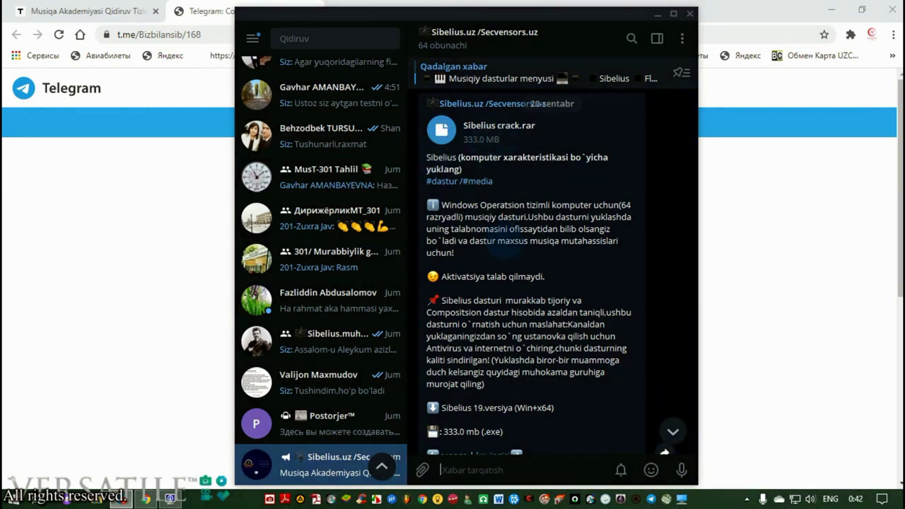
scroll(538, 269, "down", 3)
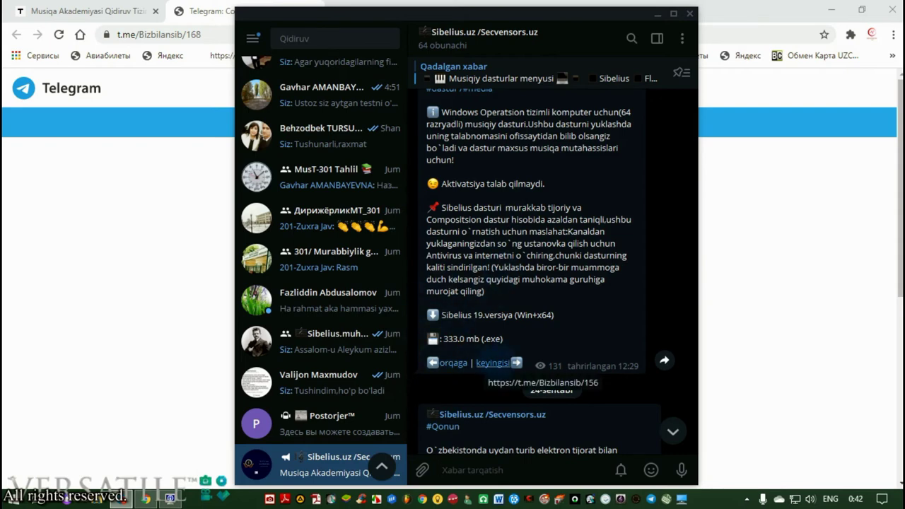
left_click(493, 363)
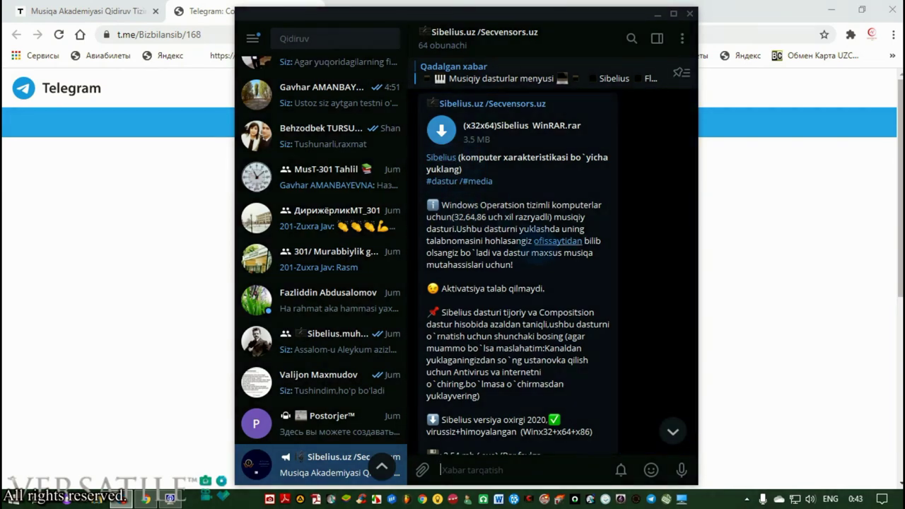
Step: Examine the (x32x64)Sibelius WinRAR.rar post against the Sibelius crack.rar post, checking the description, version and supported Windows systems
scroll(453, 219, "down", 3)
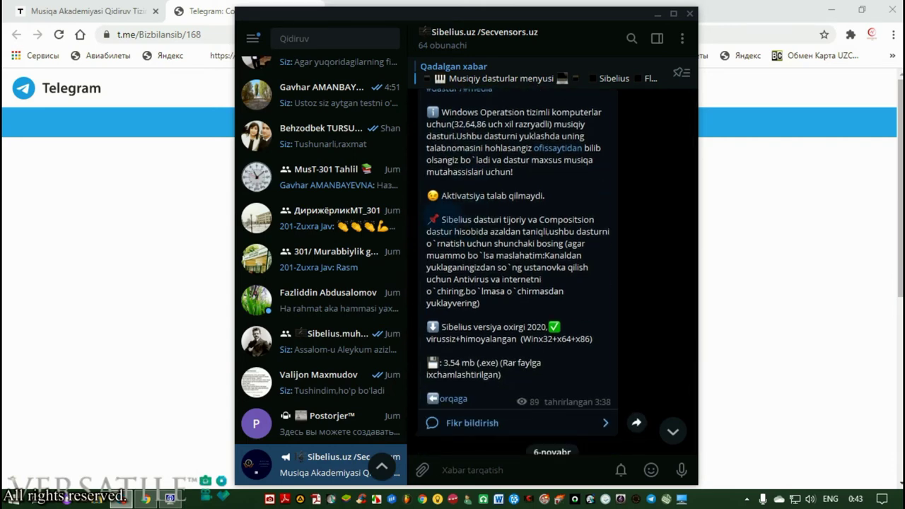
double_click(455, 220)
scroll(552, 269, "up", 5)
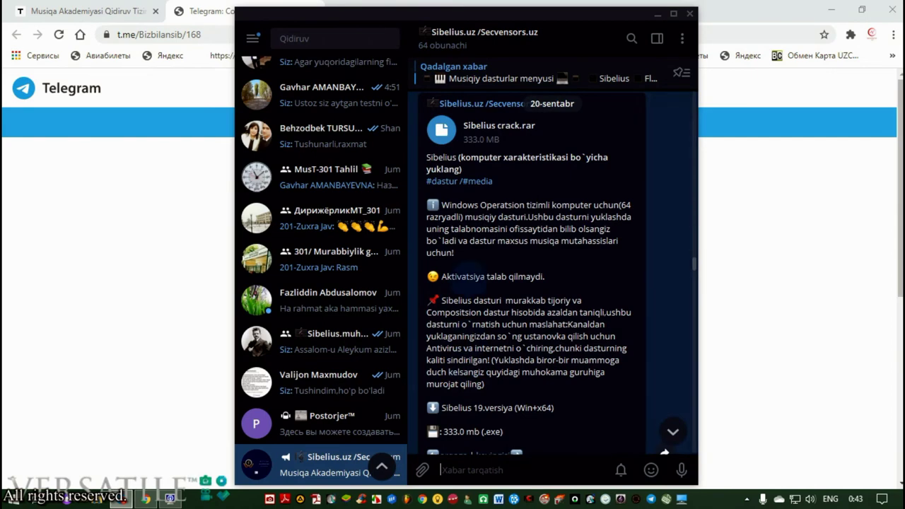
scroll(552, 268, "down", 10)
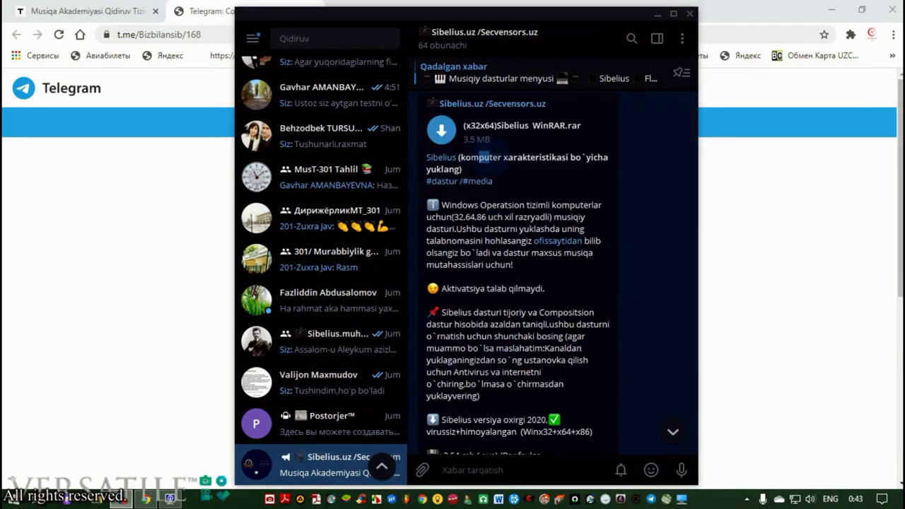
scroll(470, 242, "down", 2)
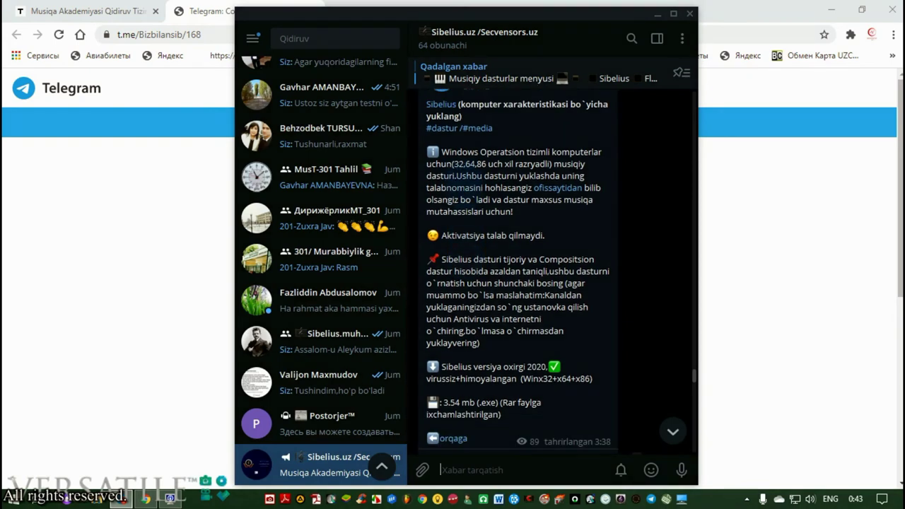
scroll(516, 268, "down", 1)
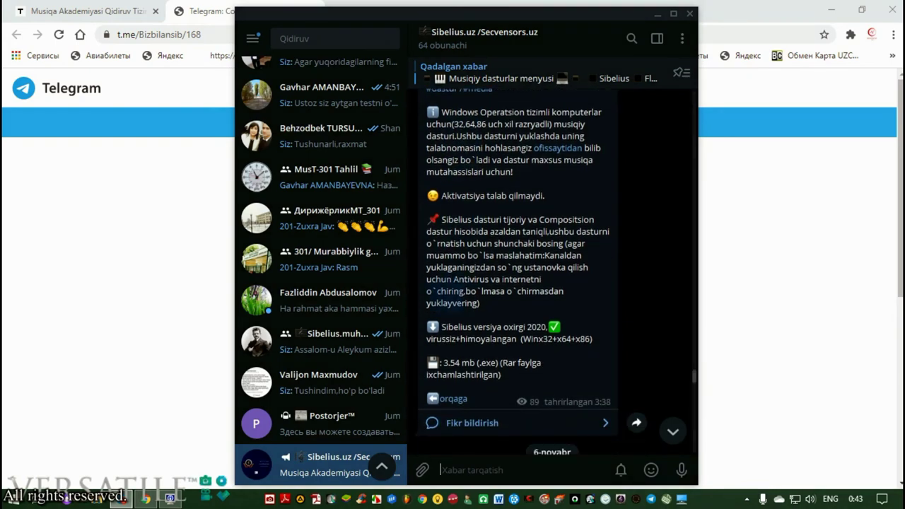
left_click_drag(445, 326, 552, 343)
left_click(552, 344)
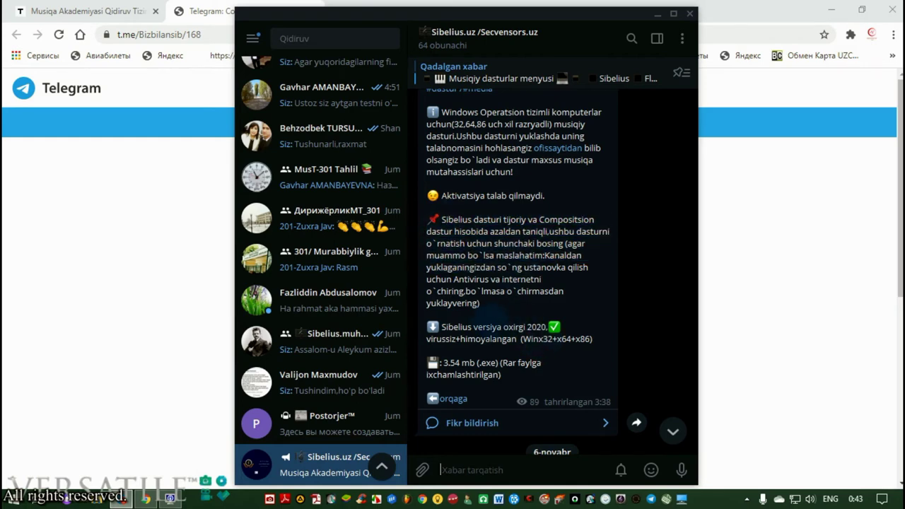
Step: Return to the Sibelius crack.rar post and examine its system requirements and installation advice
scroll(508, 229, "up", 5)
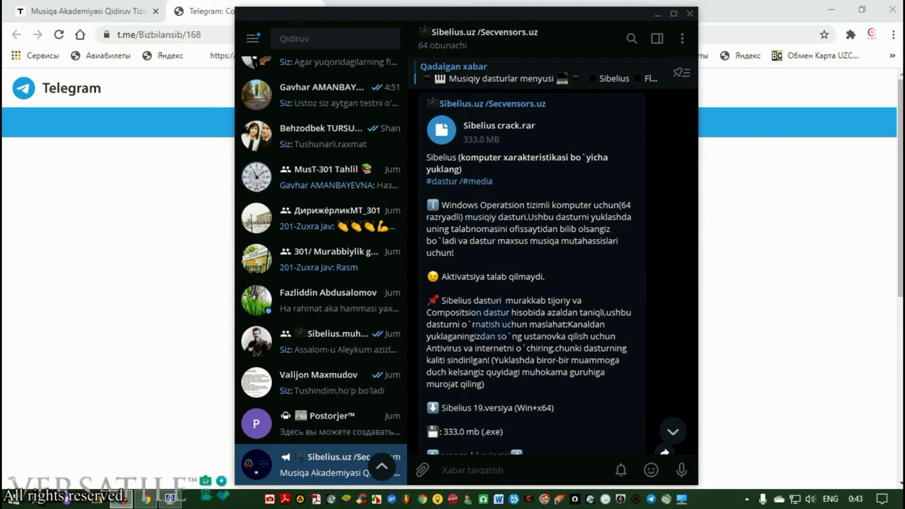
scroll(552, 269, "down", 1)
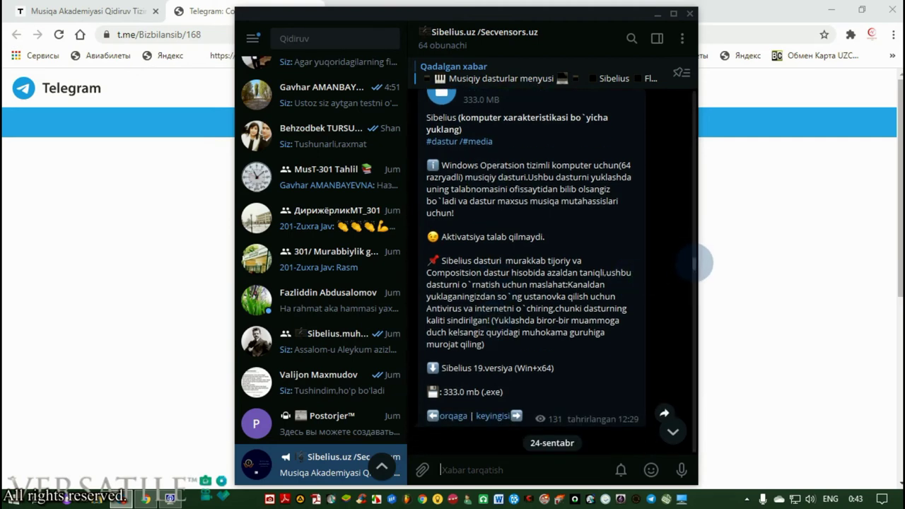
scroll(694, 263, "up", 4)
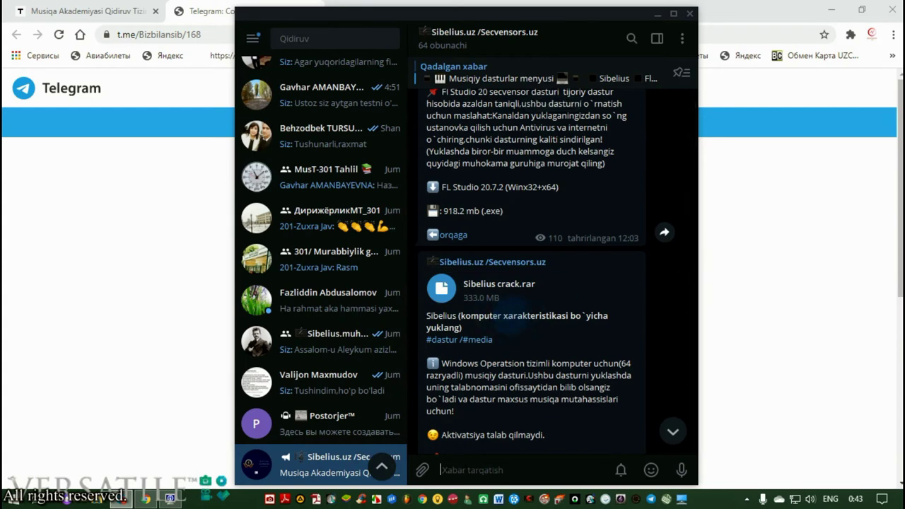
scroll(500, 315, "down", 3)
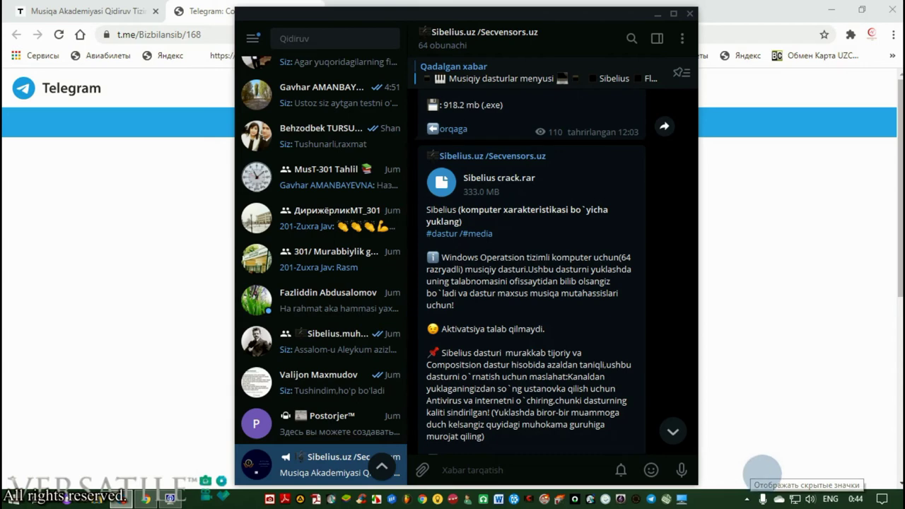
Step: Show the hidden system tray icons and open the ESET NOD32 Antivirus context menu
left_click(746, 500)
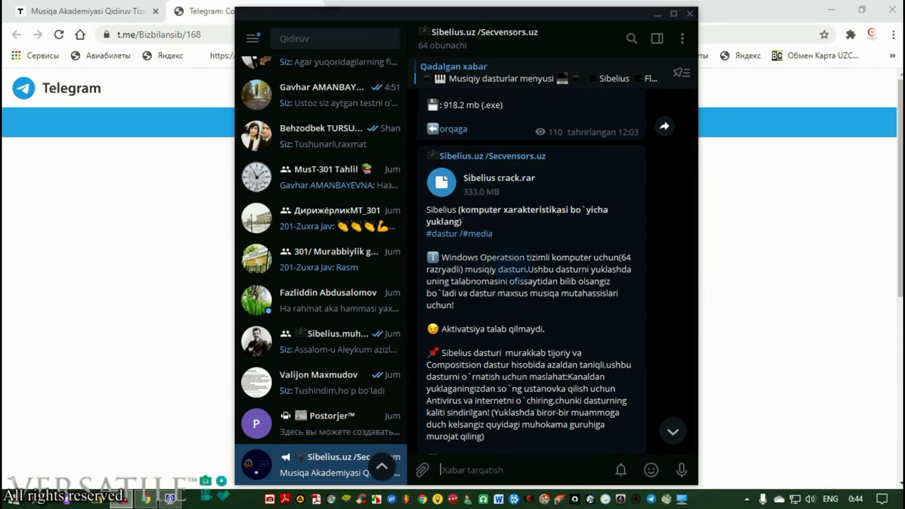
left_click(697, 423)
left_click(747, 498)
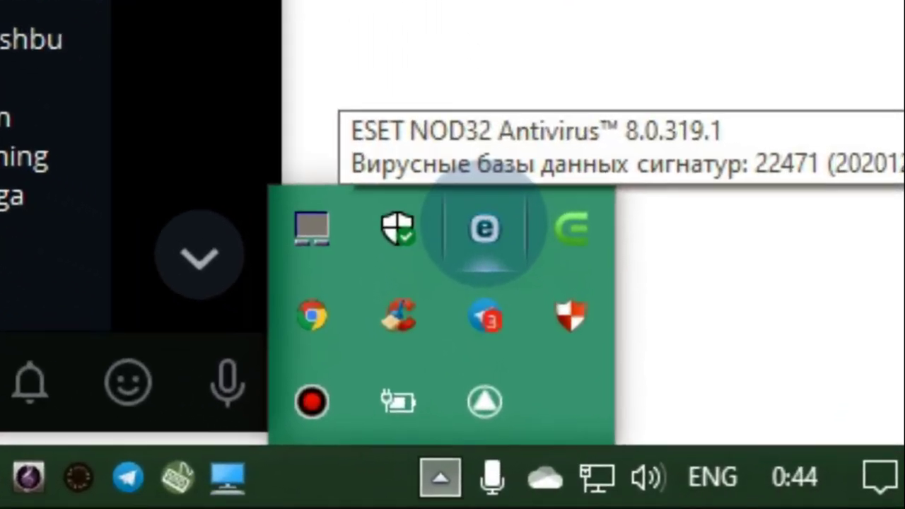
right_click(484, 228)
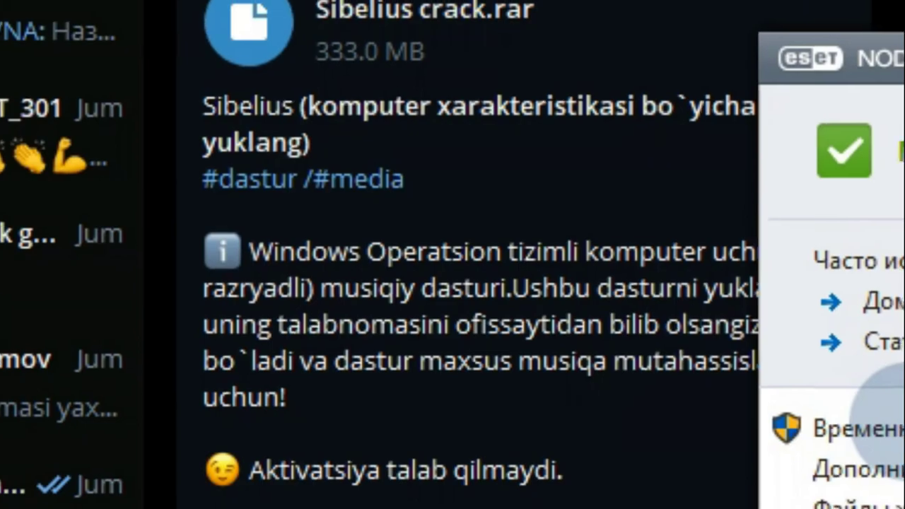
Step: Temporarily disable ESET NOD32 antivirus and antispyware protection for 1 hour (1 час)
left_click(885, 485)
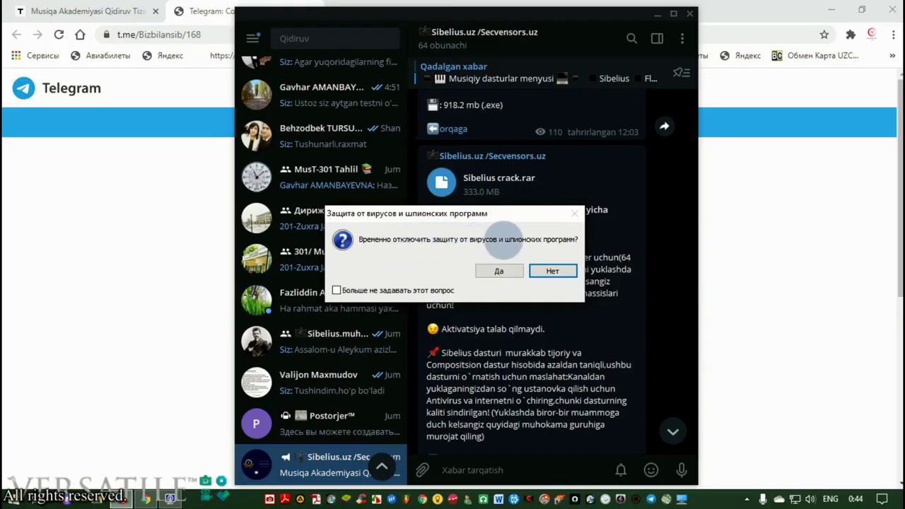
mouse_move(483, 222)
left_mouse_down()
mouse_move(516, 226)
mouse_move(489, 226)
left_mouse_up()
left_click(515, 274)
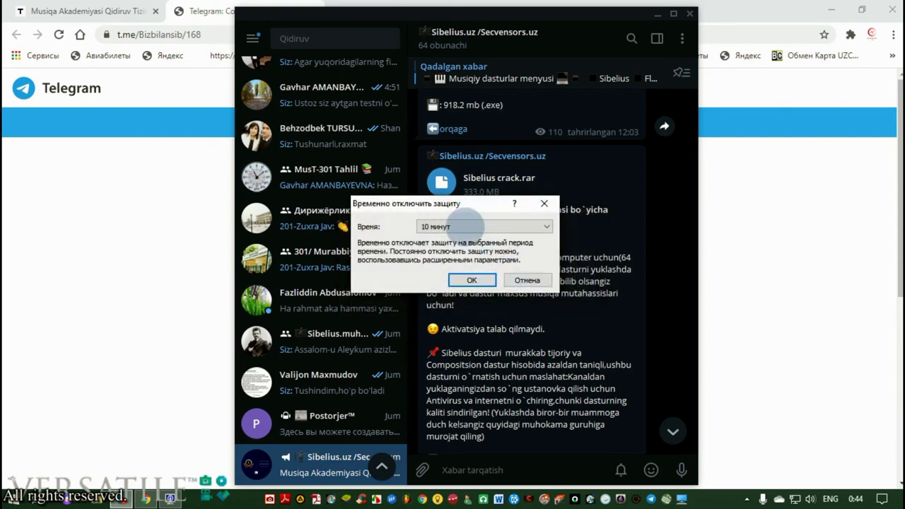
left_click(520, 227)
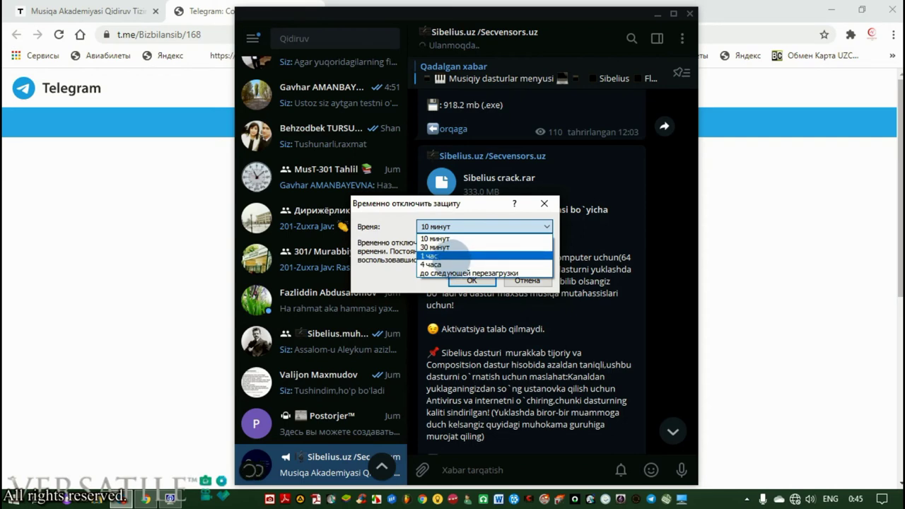
left_click(453, 255)
left_click(471, 281)
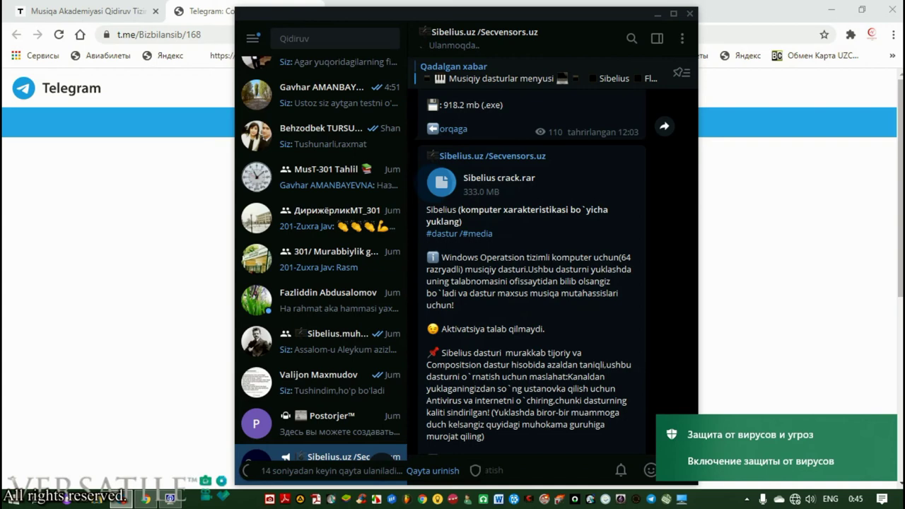
Step: Open the Sibelius crack.rar archive from its Telegram post and minimize the Telegram and browser windows
left_click(442, 182)
left_click_drag(372, 58, 355, 68)
left_click(657, 14)
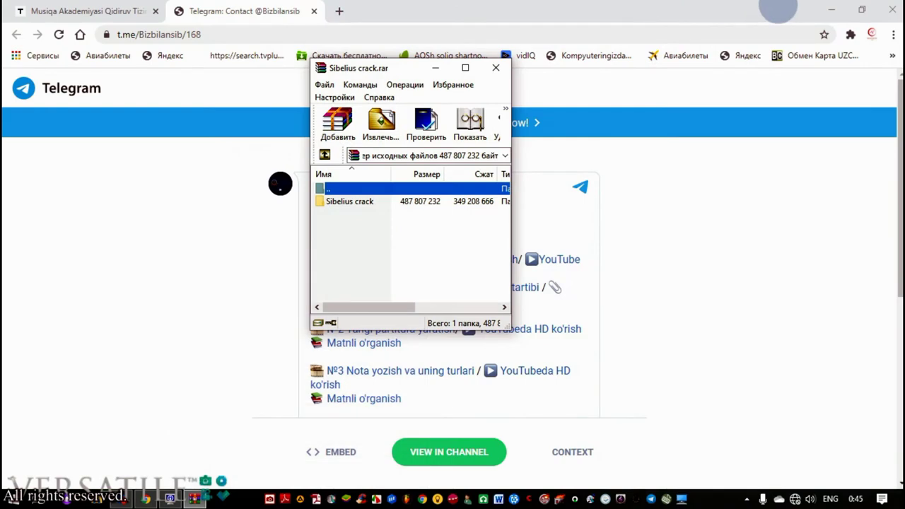
left_click(832, 10)
left_click_drag(338, 71, 392, 64)
right_click(120, 80)
left_click(148, 121)
right_click(126, 96)
left_click(162, 141)
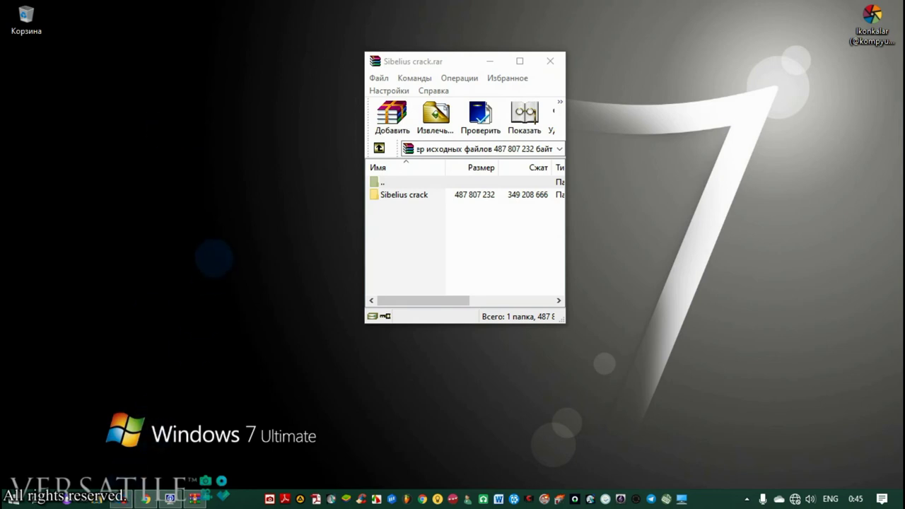
right_click(191, 111)
left_click(212, 150)
right_click(225, 103)
left_click(245, 142)
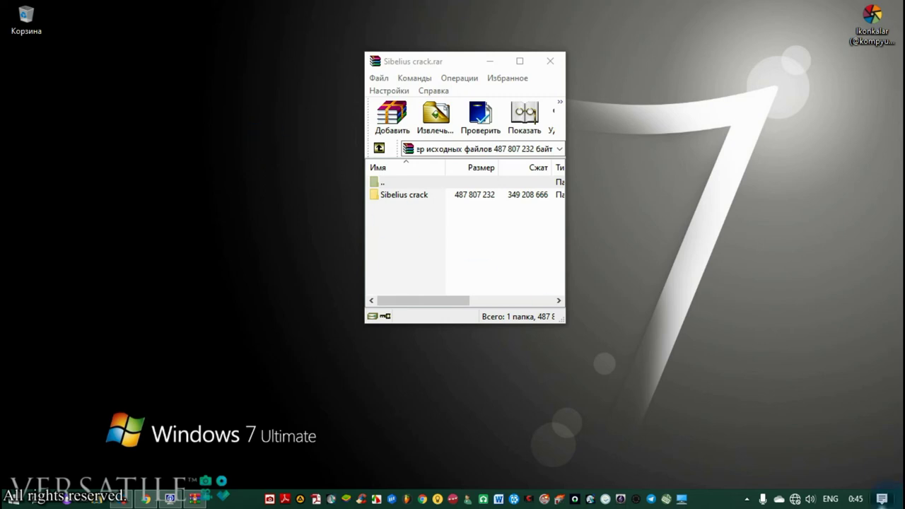
left_click(882, 499)
right_click(593, 113)
left_click(614, 149)
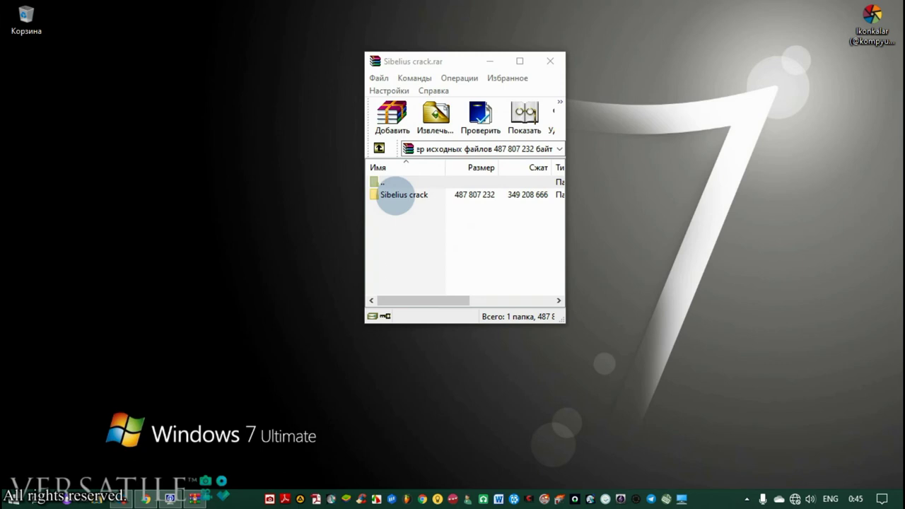
Step: Extract the Sibelius crack folder from the archive to the desktop (Рабочий стол)
left_click(396, 196)
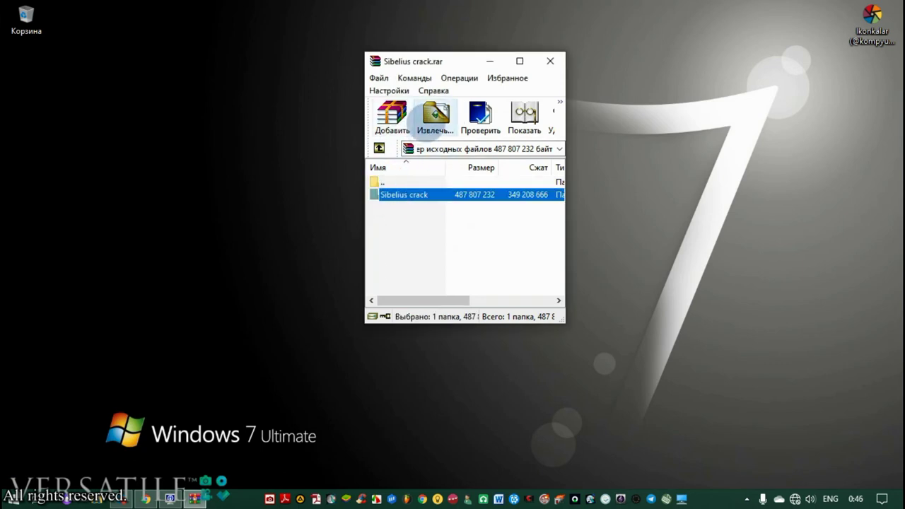
left_click(436, 113)
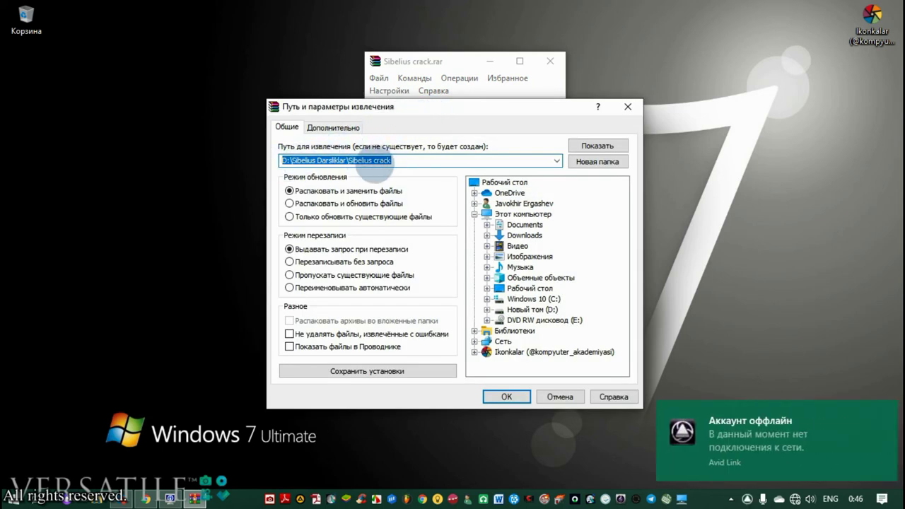
left_click(403, 161)
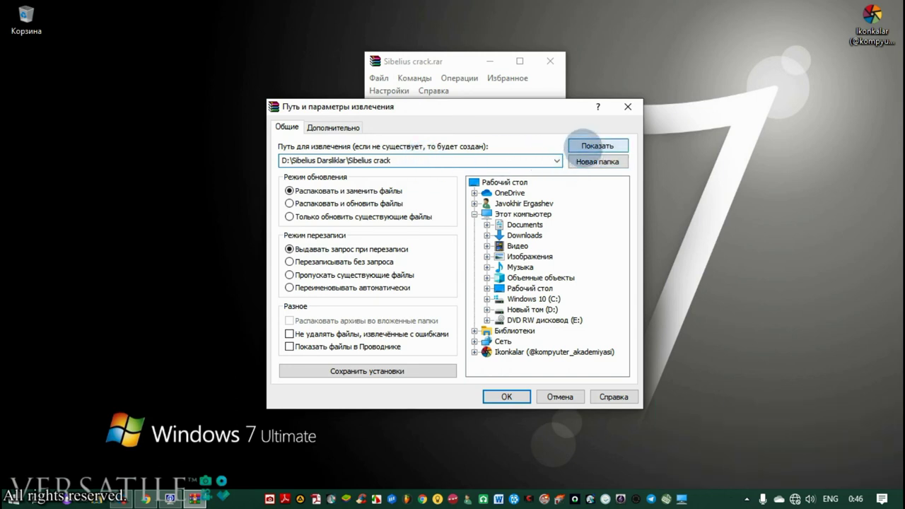
left_click(557, 161)
left_click(556, 160)
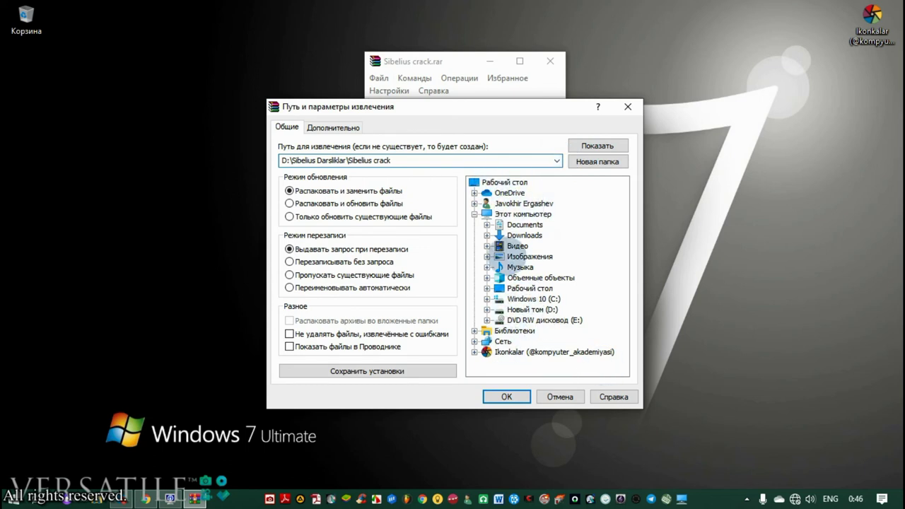
left_click(502, 180)
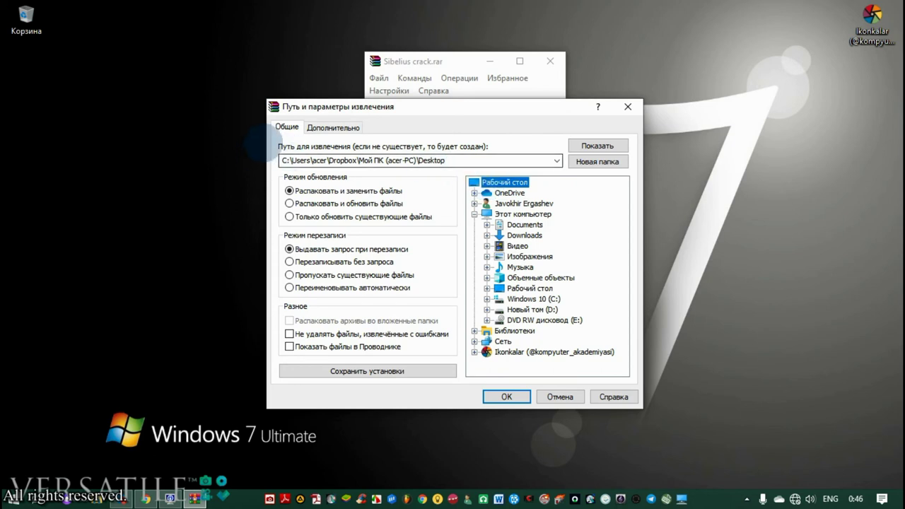
left_click_drag(283, 161, 457, 157)
left_click(456, 157)
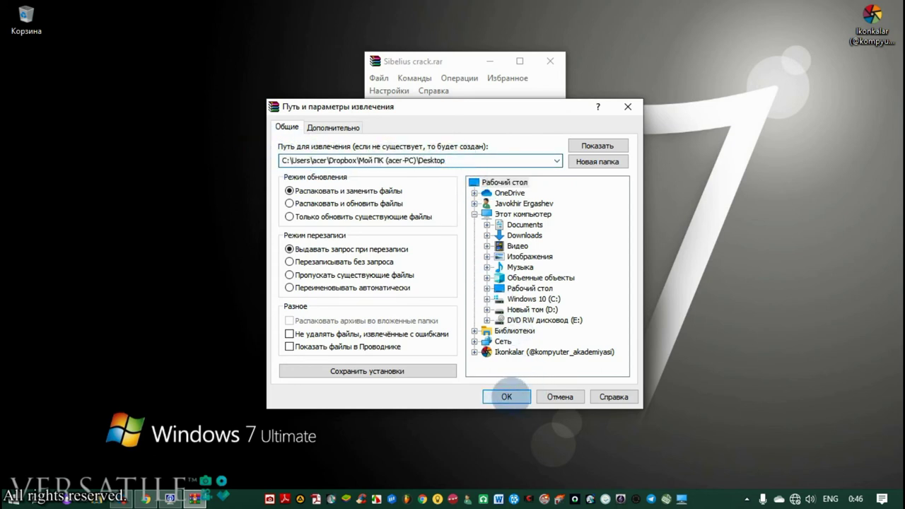
left_click(506, 397)
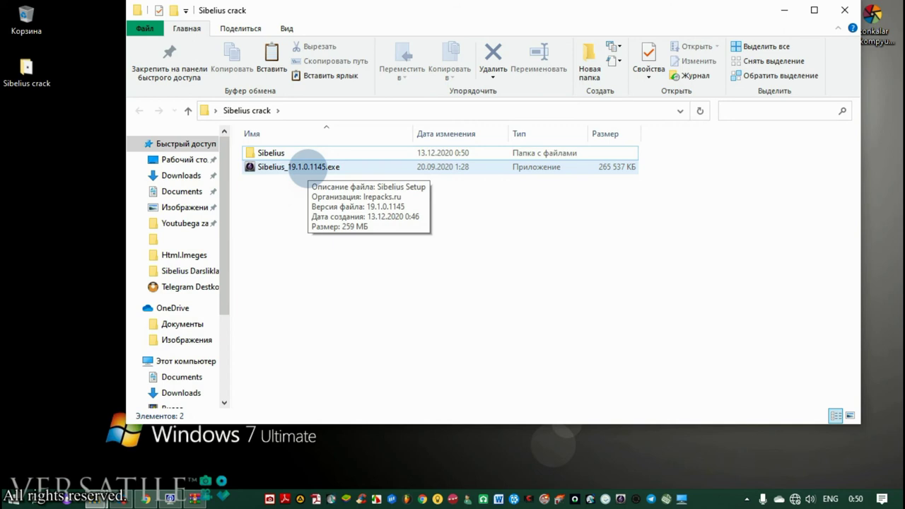
Step: Run Sibelius_19.1.0.1145.exe from the extracted Sibelius crack folder as administrator
left_click(305, 167)
right_click(305, 167)
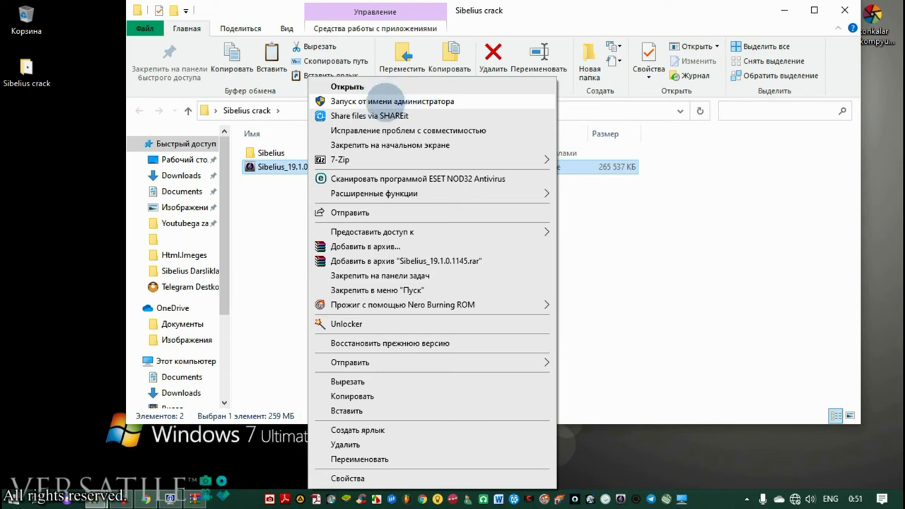
left_click(384, 101)
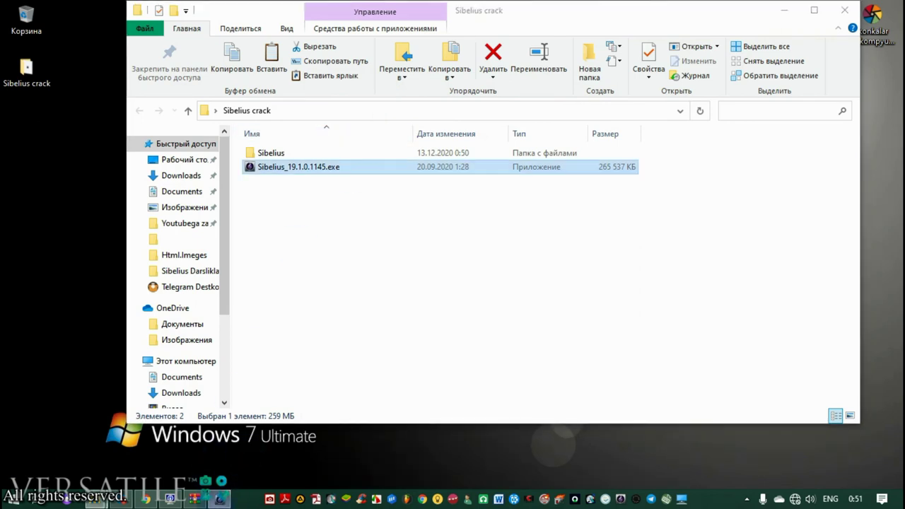
left_click_drag(375, 111, 385, 63)
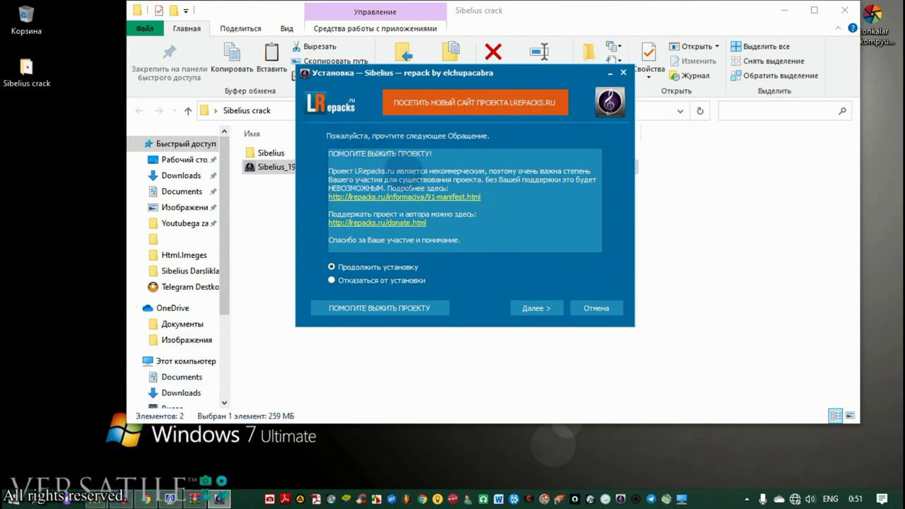
Step: Continue the Sibelius setup and set the installation folder to D:\Sibelius hozirgi\Sibelius
left_click(536, 307)
left_click(578, 192)
left_click_drag(559, 166, 543, 249)
left_click(417, 247)
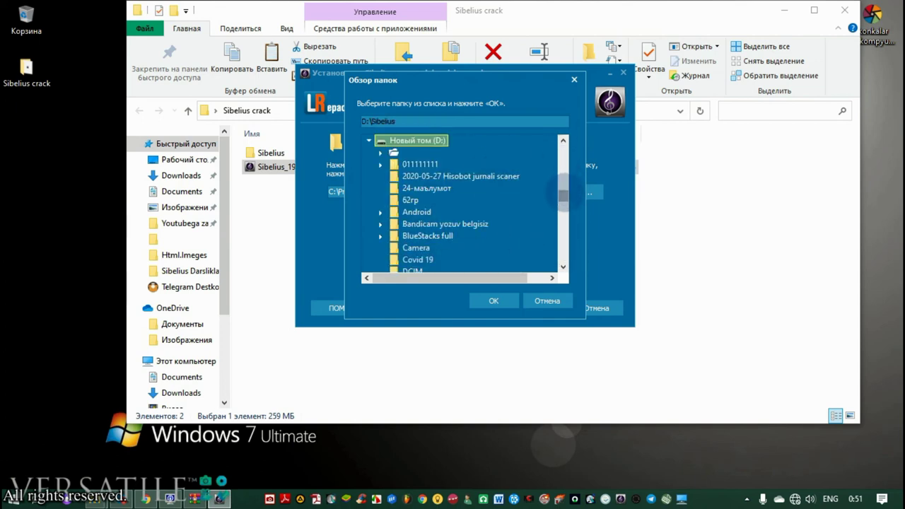
left_click(563, 267)
scroll(563, 267, "down", 10)
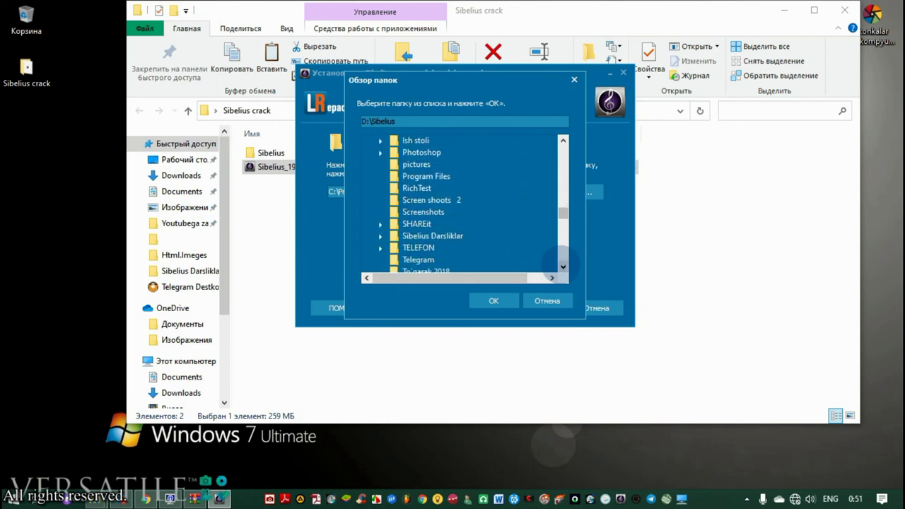
scroll(543, 253, "down", 1)
left_click(418, 189)
left_click(428, 201)
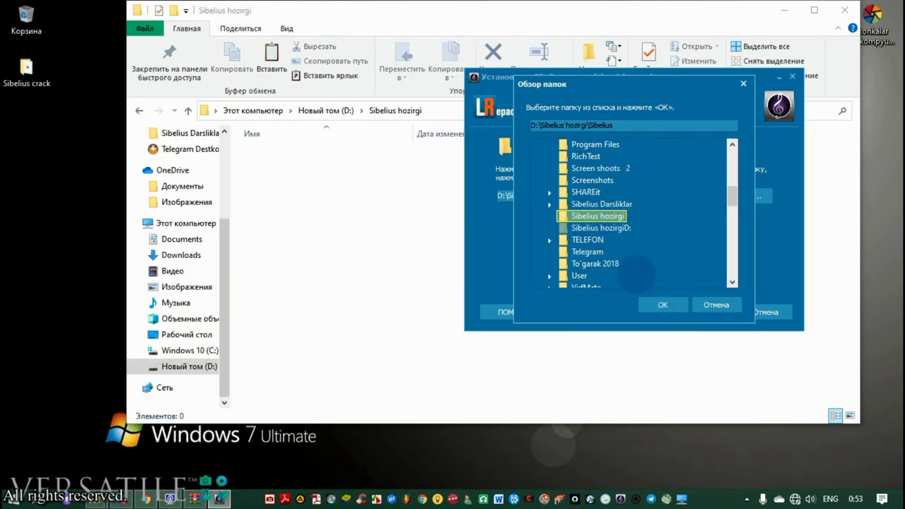
left_click(663, 305)
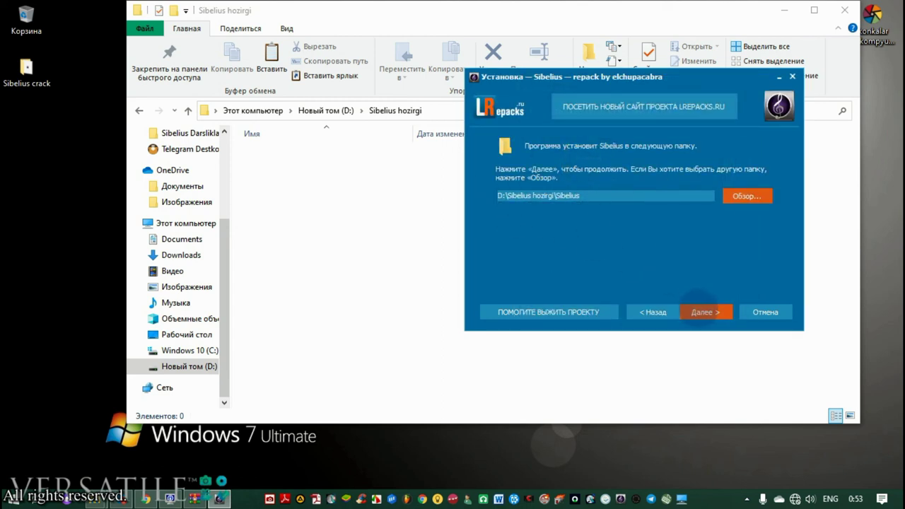
left_click(700, 312)
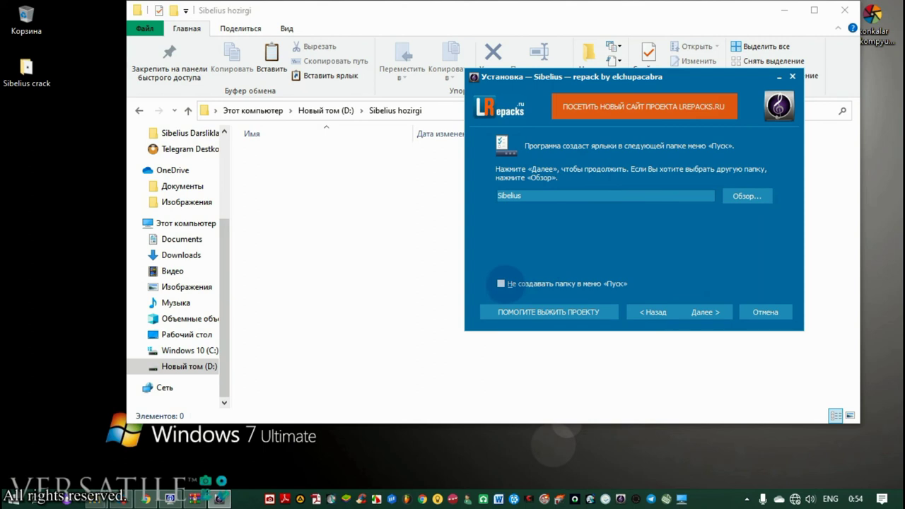
Step: Accept the Start menu folder, enable the desktop and taskbar icons, disable visiting lrepacks.ru, and start the installation
left_click(705, 311)
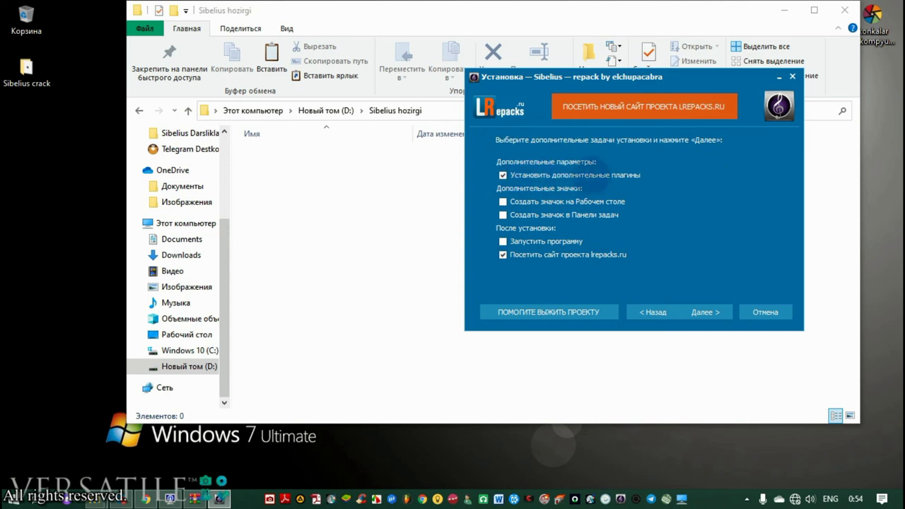
left_click(502, 202)
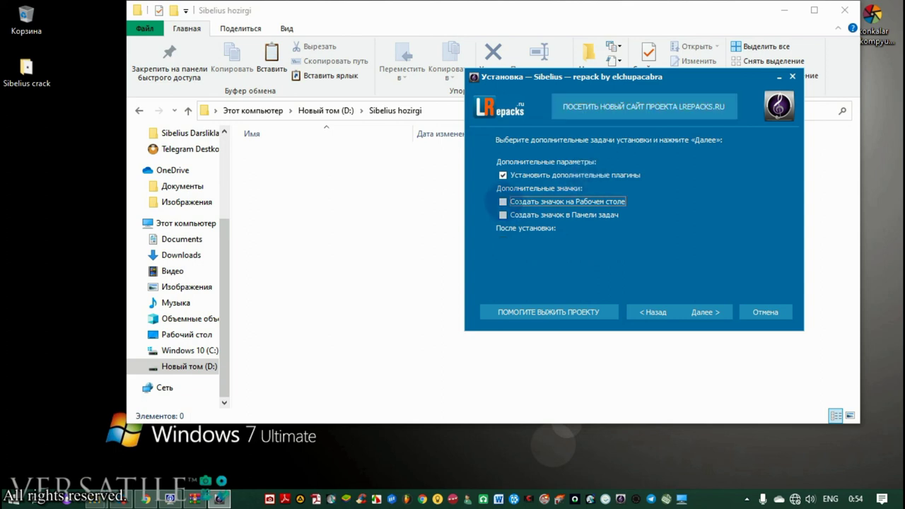
left_click(503, 215)
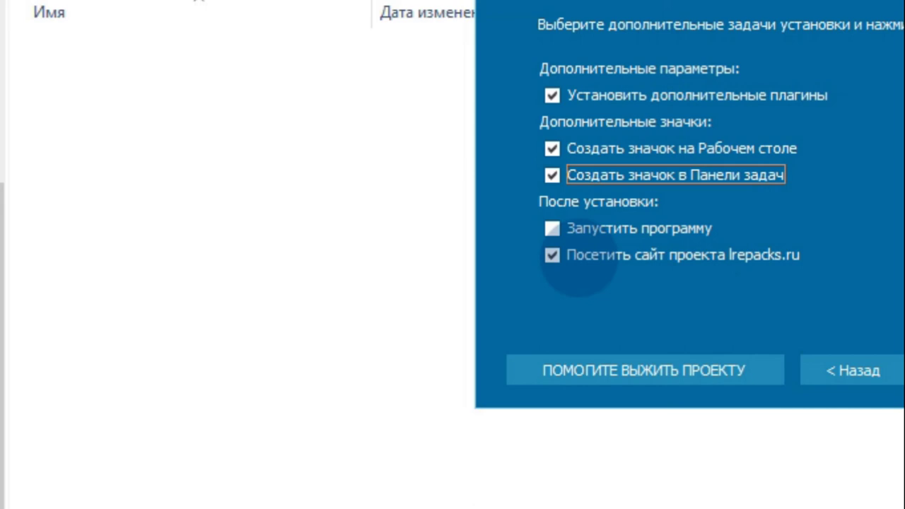
left_click(566, 256)
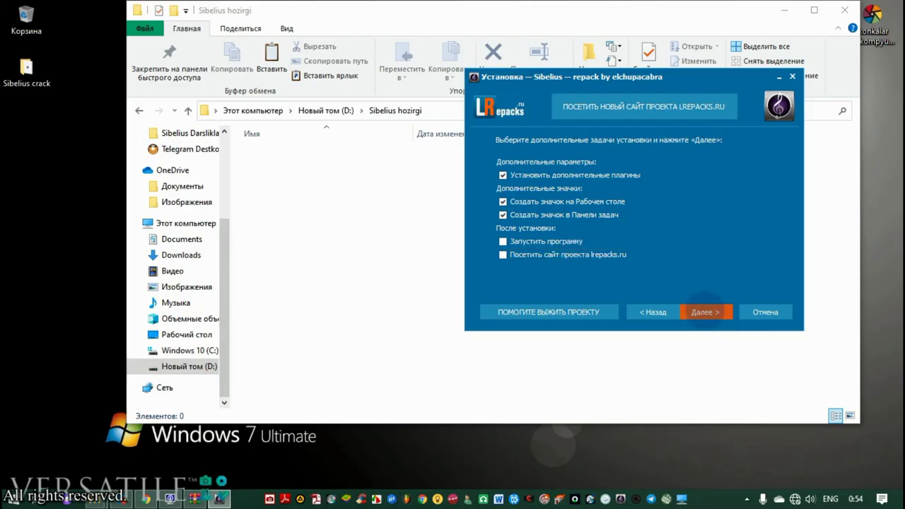
left_click(703, 311)
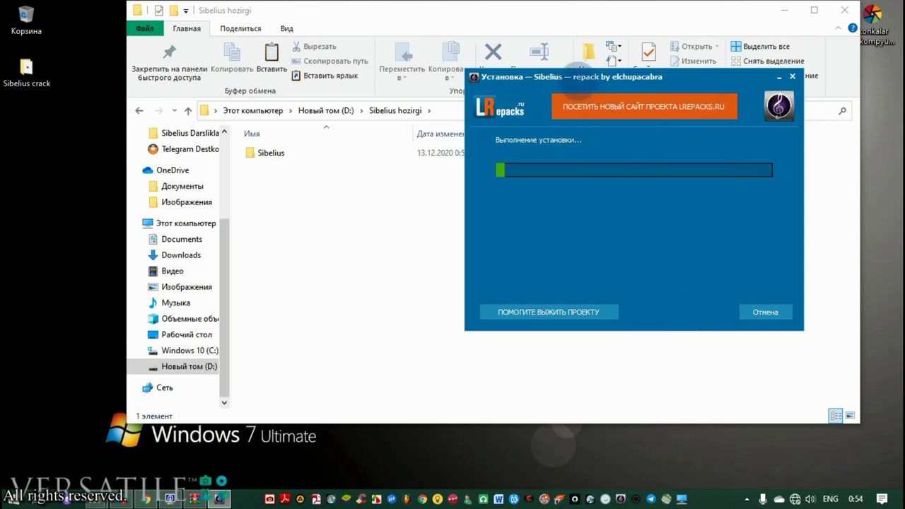
left_click_drag(577, 80, 484, 127)
left_click(882, 498)
left_click(502, 266)
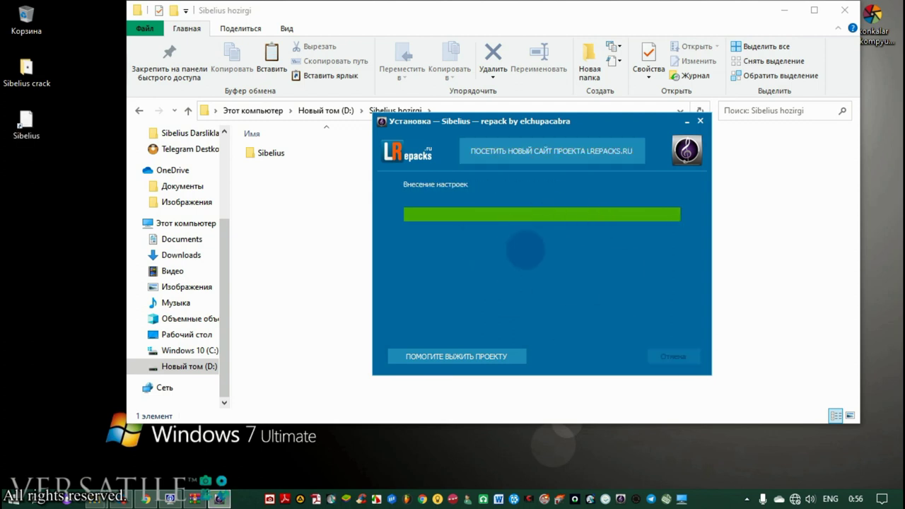
Step: Show the desktop and refresh its icons
key("super+d")
right_click(359, 105)
left_click(384, 140)
right_click(335, 93)
left_click(376, 133)
right_click(269, 85)
left_click(273, 122)
right_click(245, 77)
left_click(269, 115)
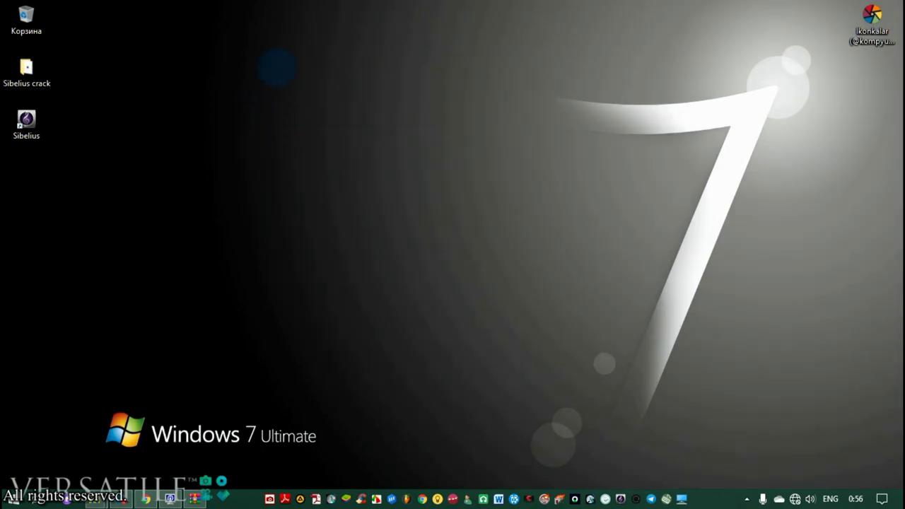
right_click(209, 79)
left_click(257, 119)
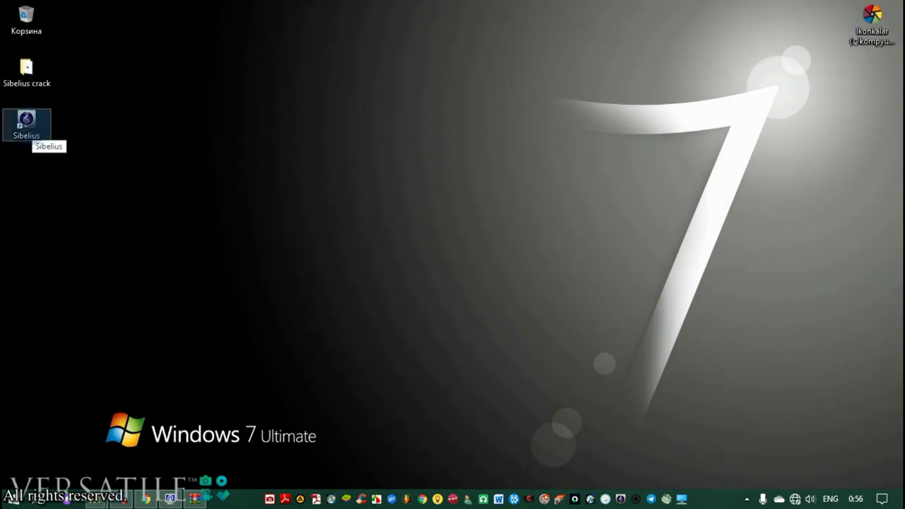
Step: Launch Sibelius from its desktop shortcut
double_click(27, 124)
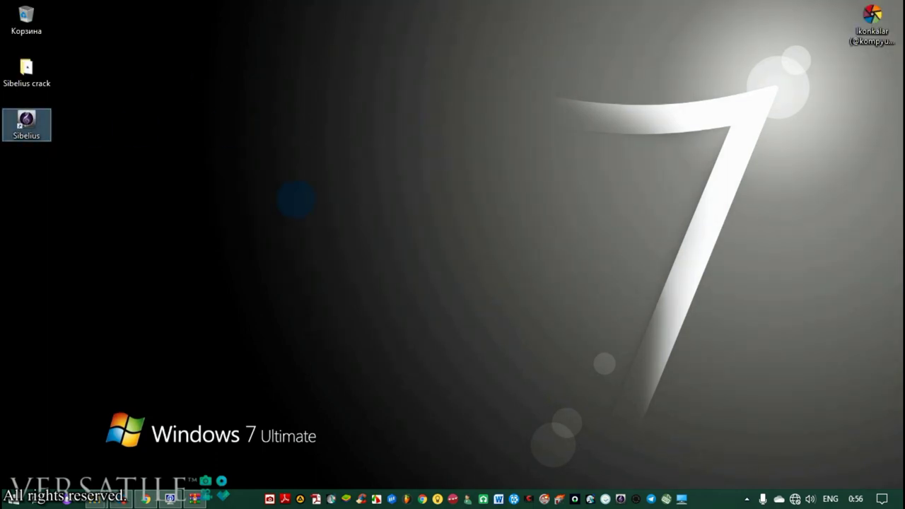
left_click(747, 499)
left_click(400, 126)
right_click(400, 128)
left_click(433, 165)
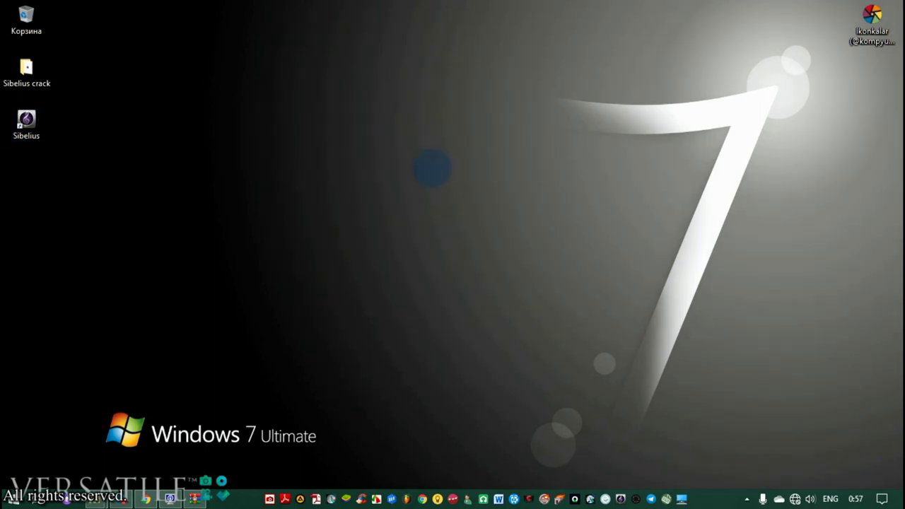